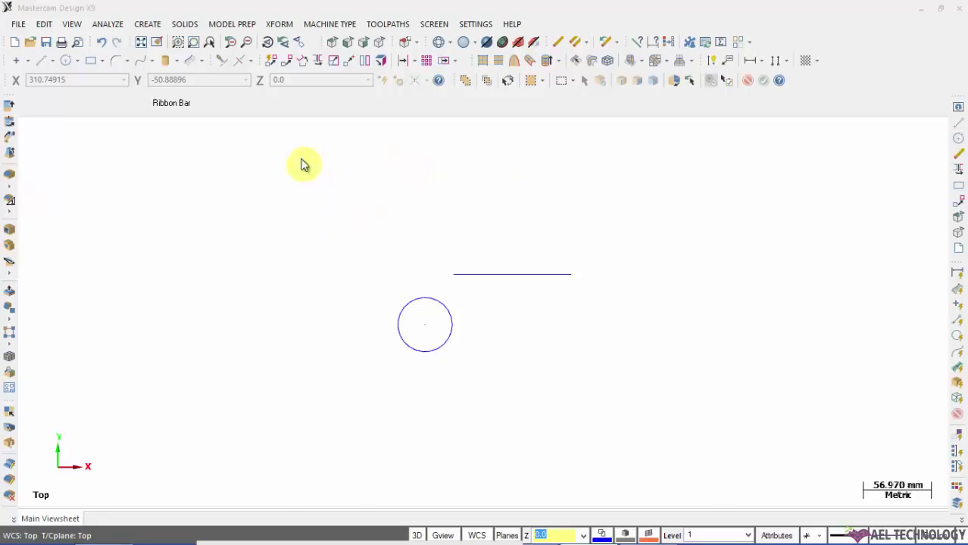
Start a Translate of the circle in Copy mode, with all delta values at 0
left_click(280, 24)
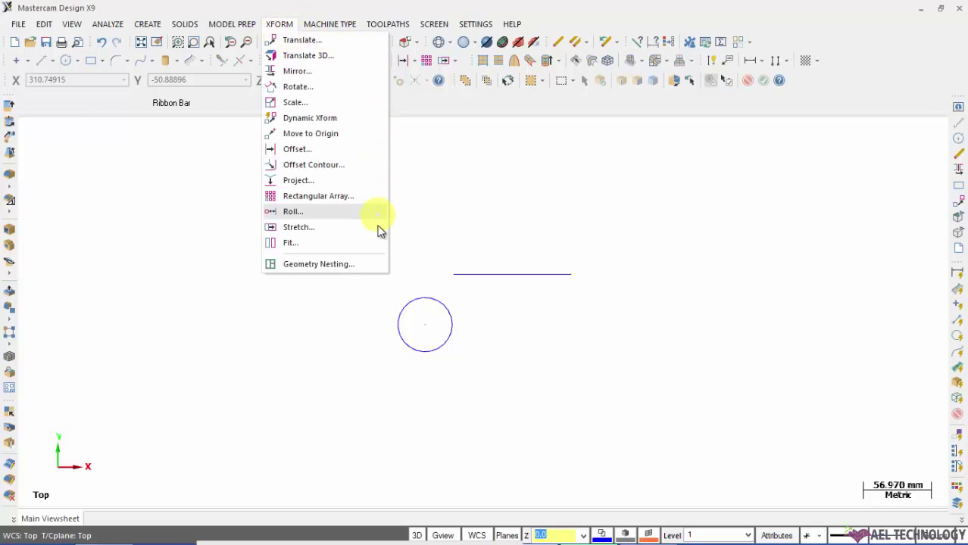
left_click(587, 232)
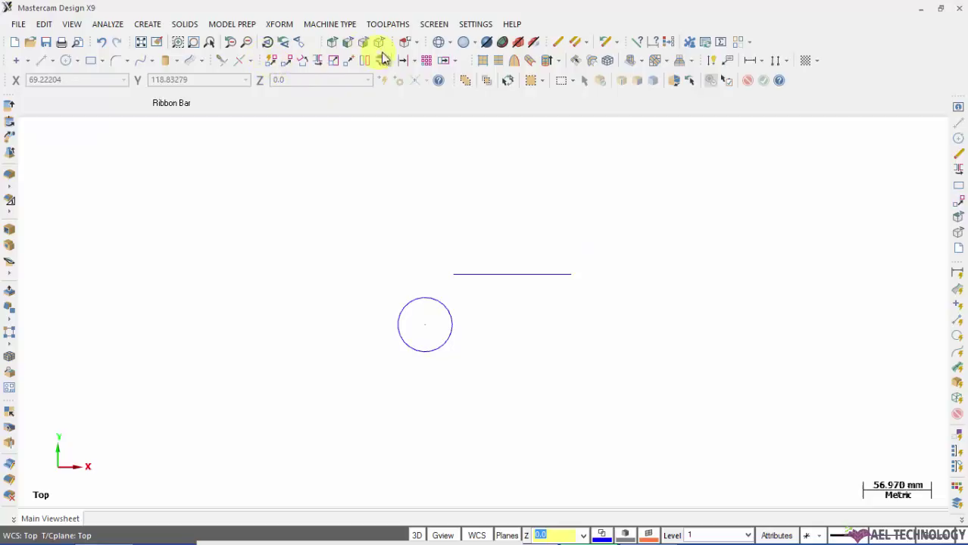
left_click(289, 66)
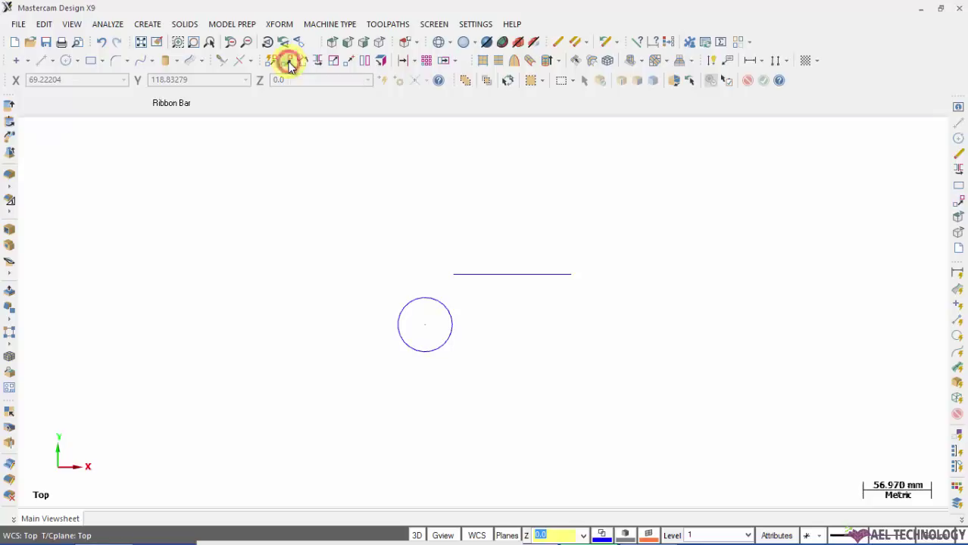
left_click(422, 298)
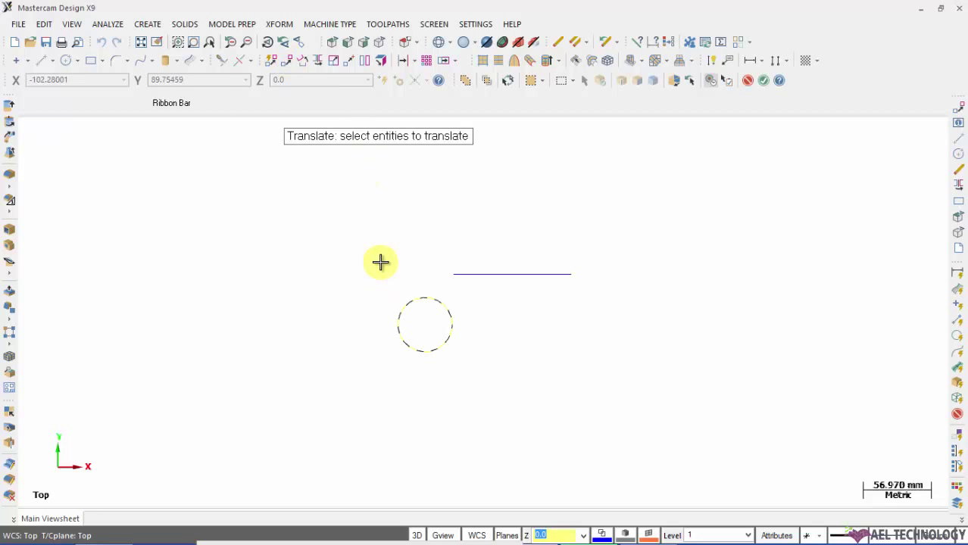
key("Return")
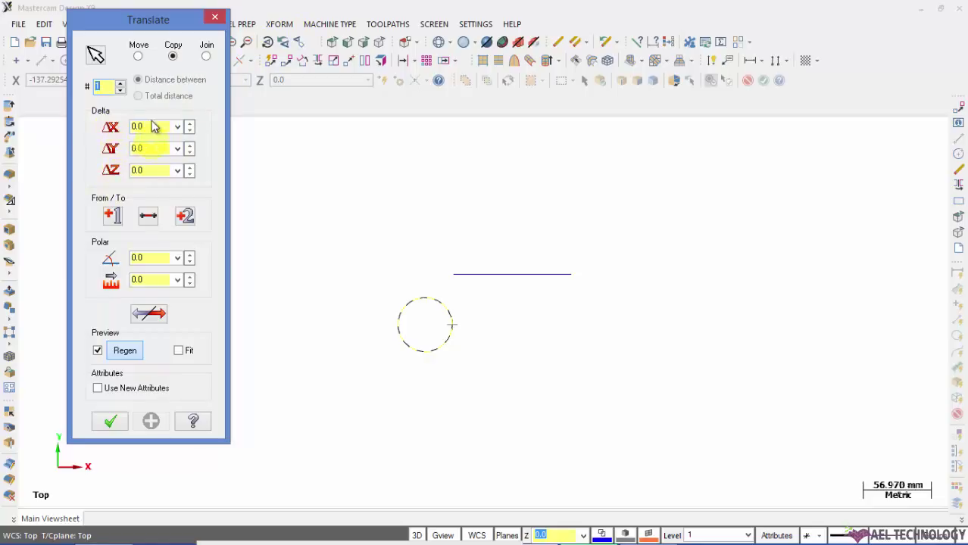
Preview the circle copy with Delta X of 50, then 70
left_click(151, 128)
type("50")
key("Return")
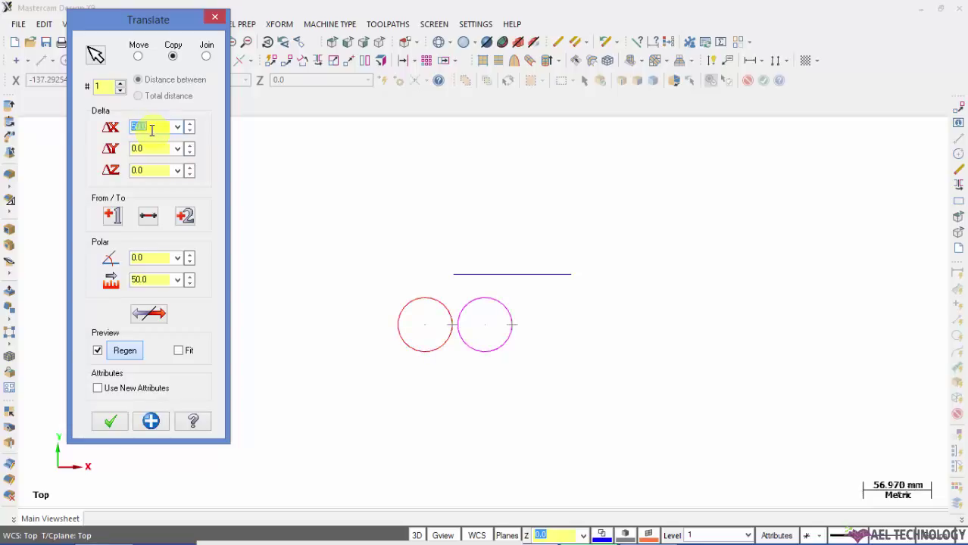
type("70")
key("Return")
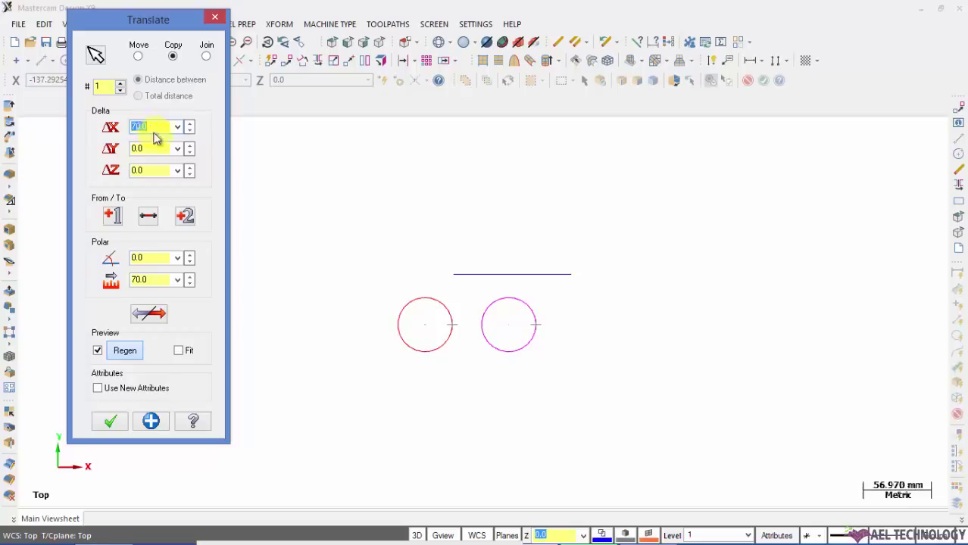
Set Delta X back to 0 and Delta Y to 60
key("BackSpace")
type("0")
left_click(167, 149)
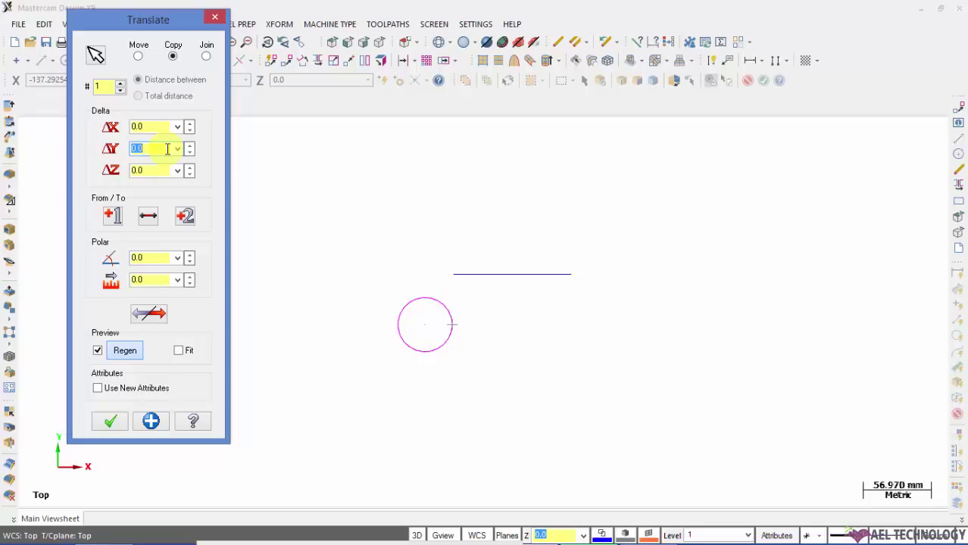
type("60")
key("Return")
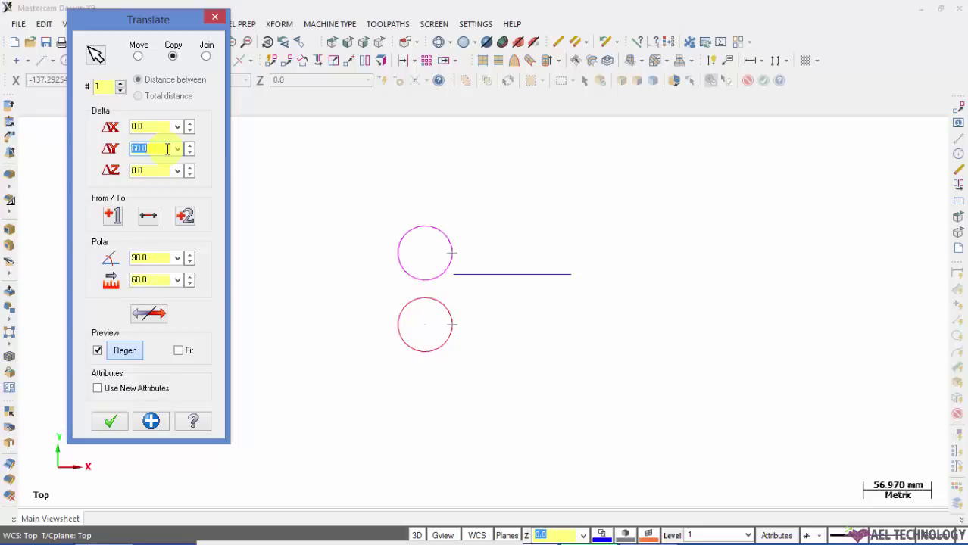
In Isometric view, set Delta Y to 0 and Delta Z to 10
right_click(534, 181)
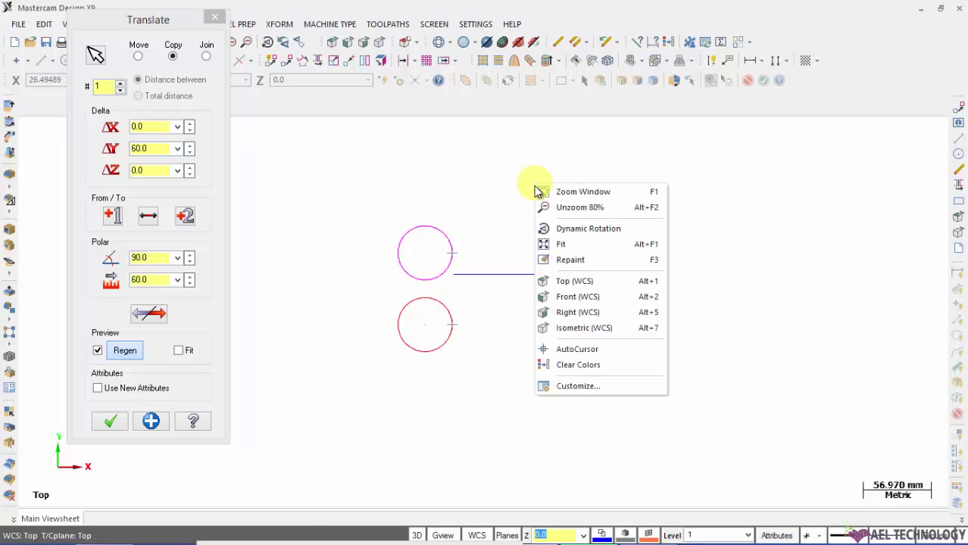
left_click(572, 327)
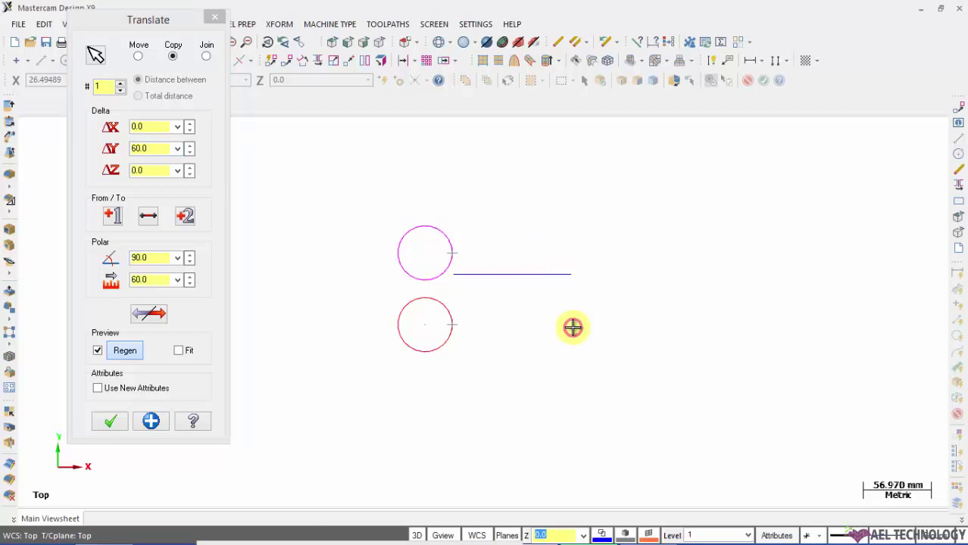
double_click(157, 149)
type("0")
key("Return")
key("Tab")
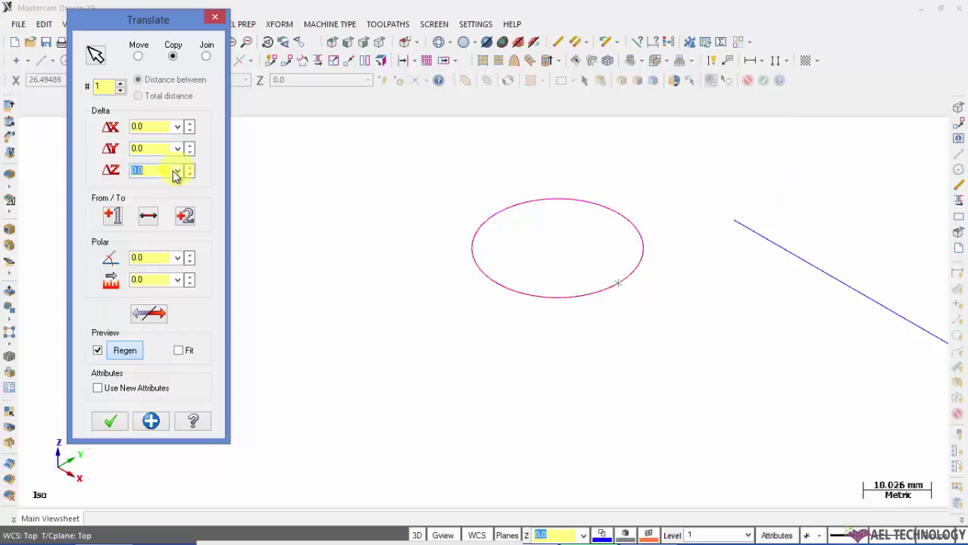
type("10")
key("Return")
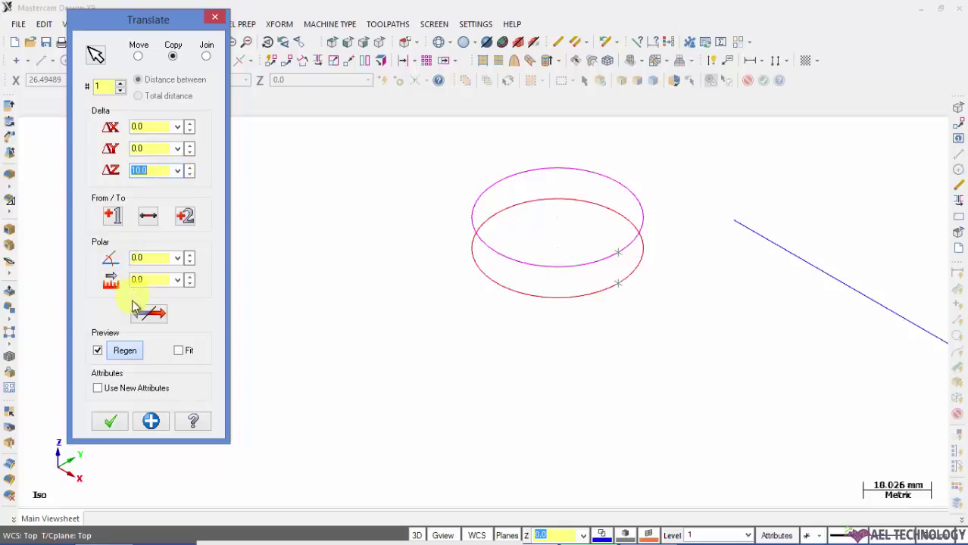
Toggle Direction to the opposite side, both sides, then back to one side
left_click(151, 313)
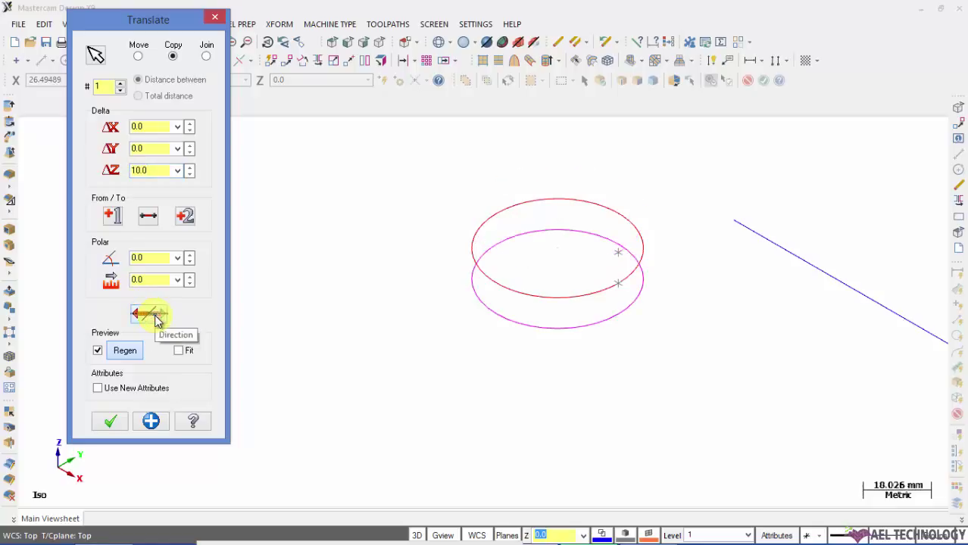
left_click(155, 318)
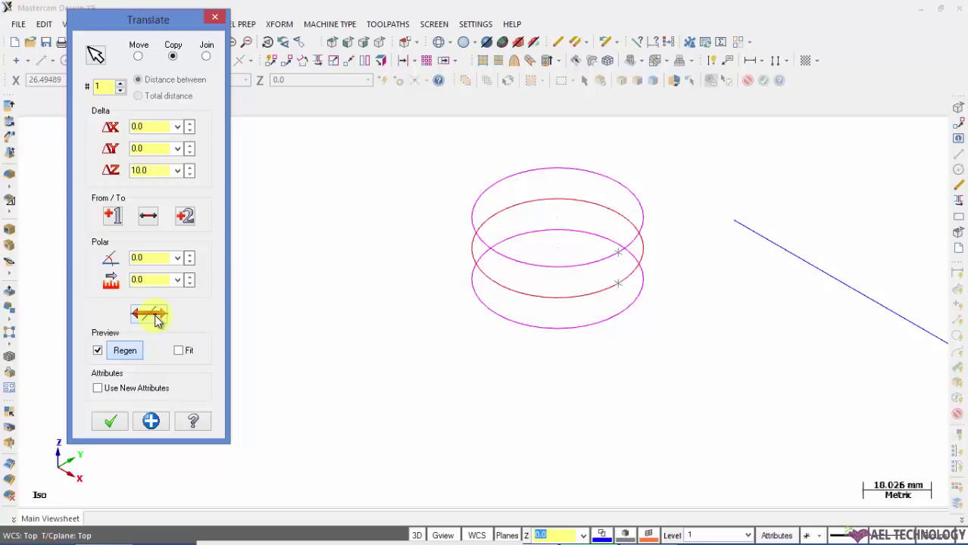
left_click(155, 318)
left_click(144, 170)
Reset Delta Z to 0 and return to Top view
type("0")
right_click(543, 171)
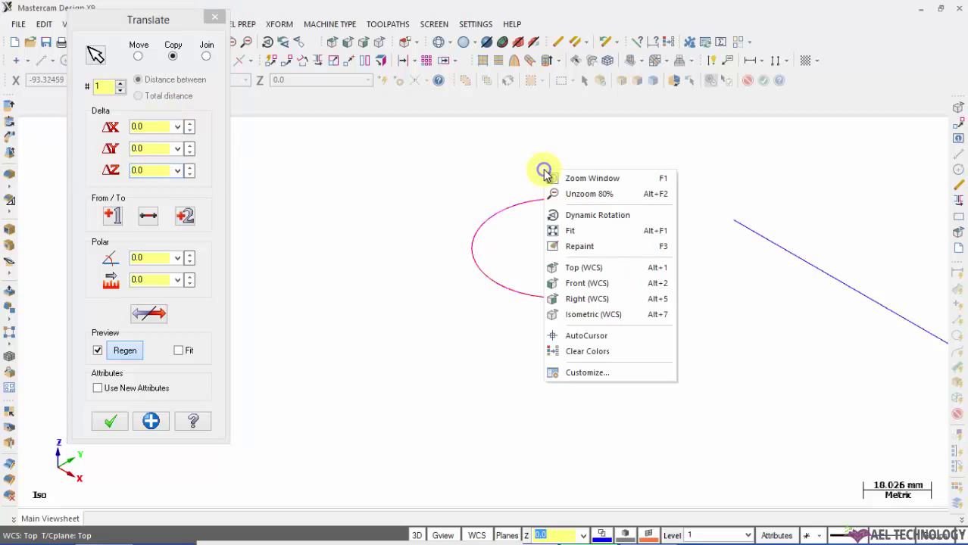
left_click(602, 269)
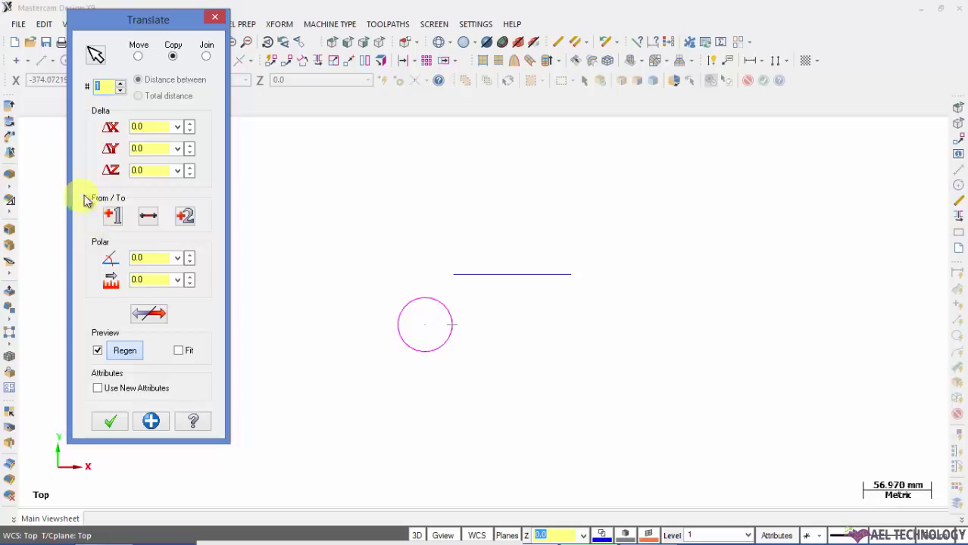
Offset the copy by From/To points, then along the line's 98.50983 vector, reversed
left_click(110, 216)
left_click(480, 308)
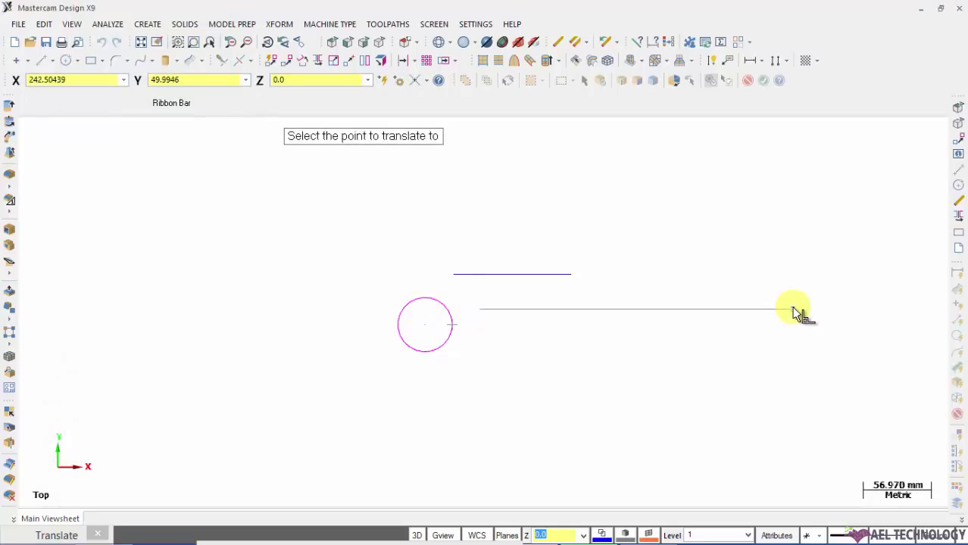
left_click(663, 309)
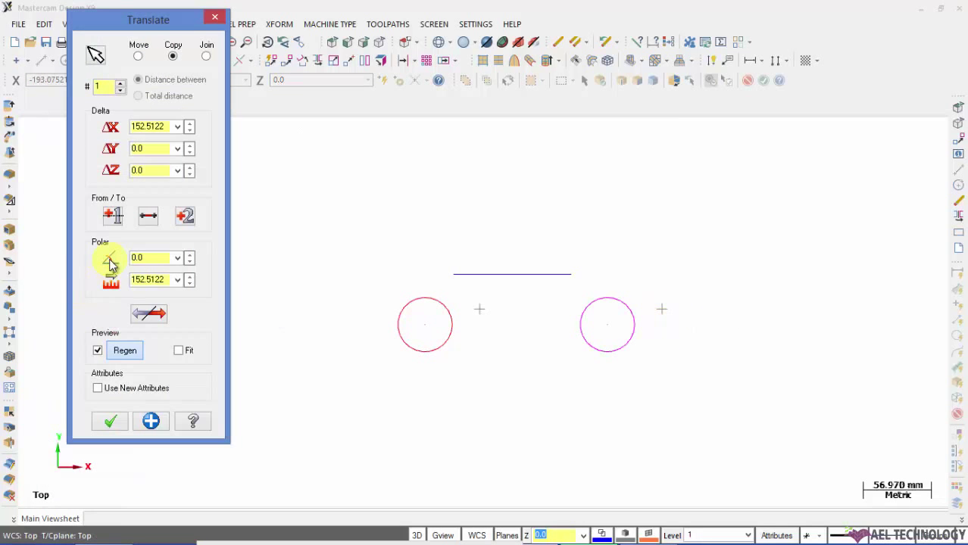
left_click(148, 216)
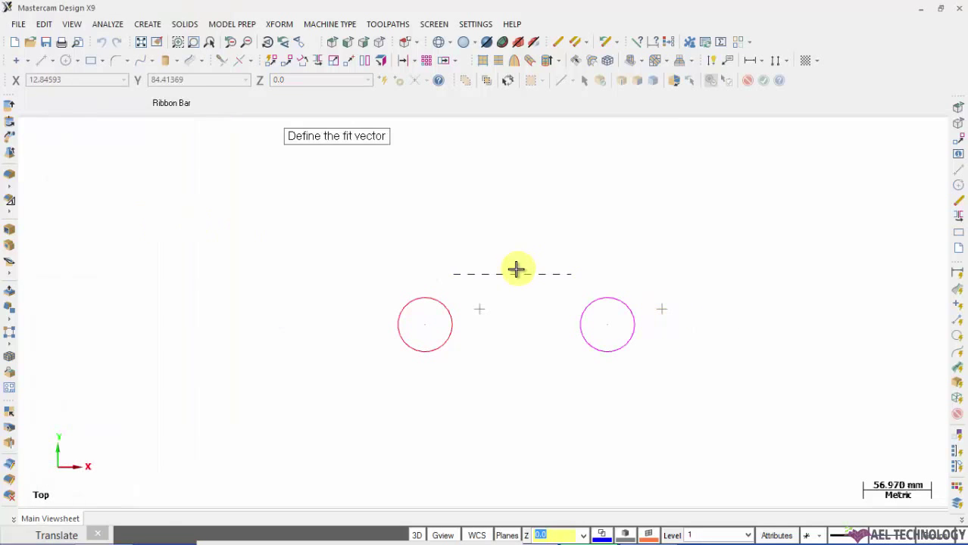
left_click(513, 271)
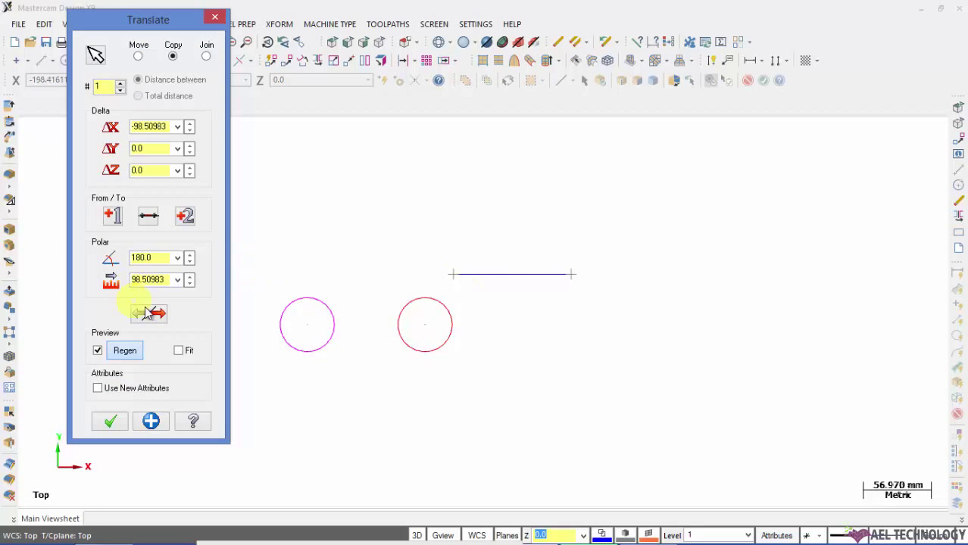
left_click(159, 314)
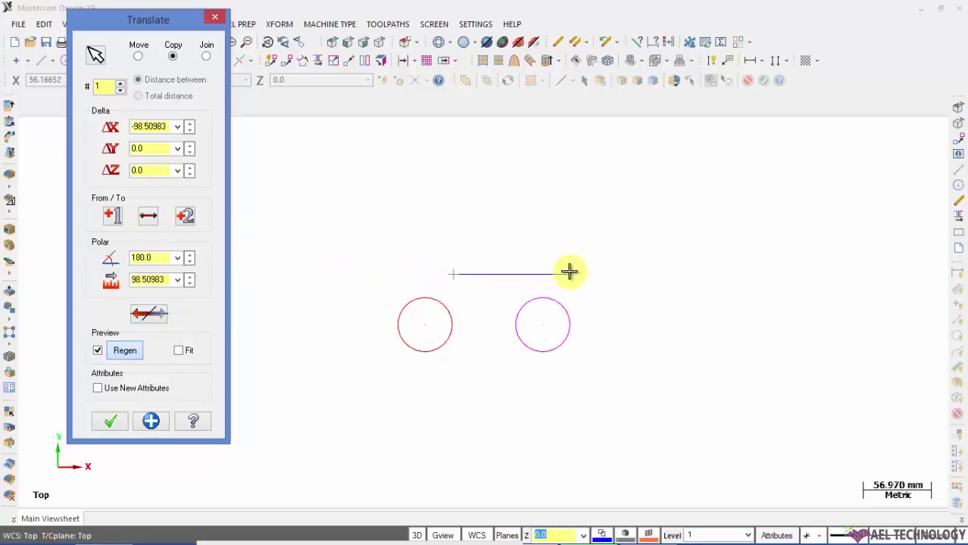
Set the polar angle to 45°
double_click(160, 258)
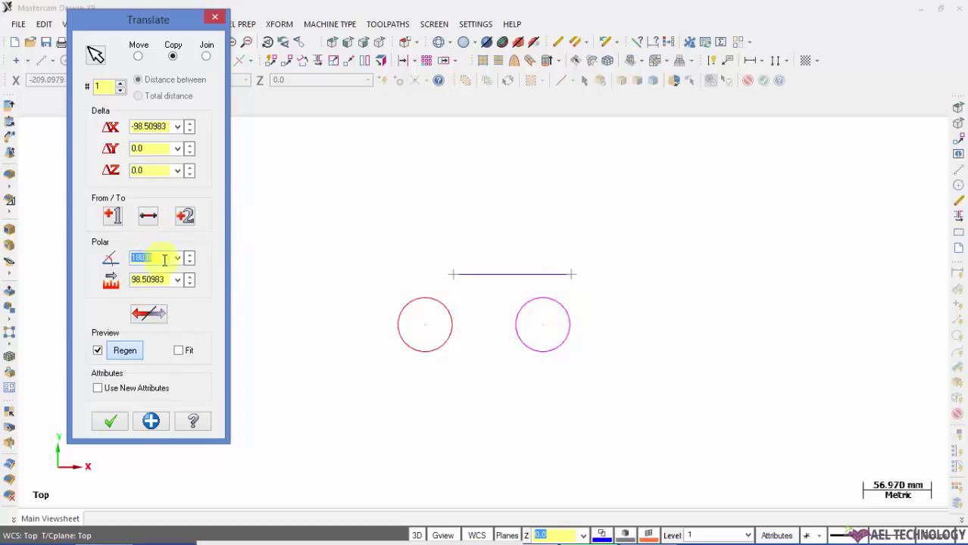
left_click(162, 259)
type("4")
key("BackSpace")
key("BackSpace")
key("BackSpace")
key("BackSpace")
key("BackSpace")
key("BackSpace")
type("45")
key("Return")
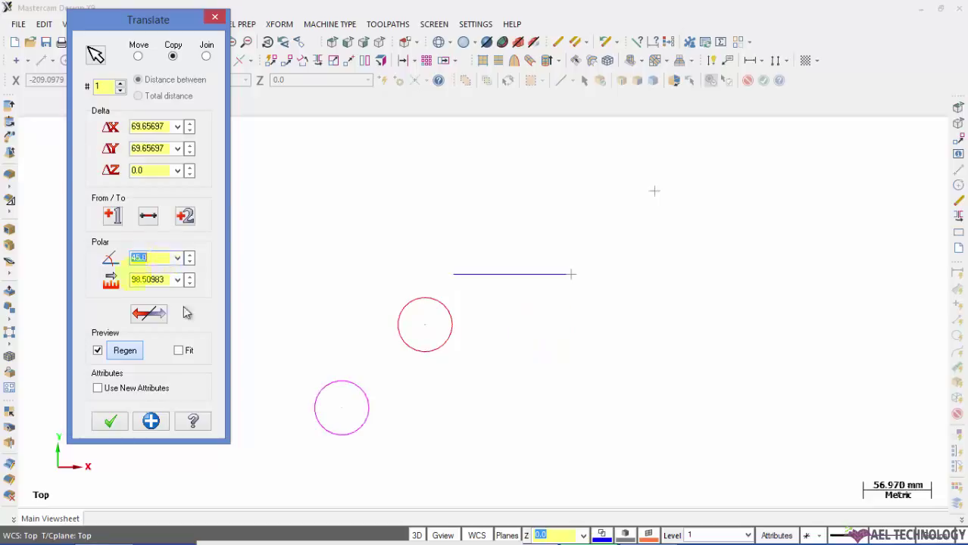
Set the polar distance to 50, then 100, giving Delta X/Y of 70.71068
left_click(151, 278)
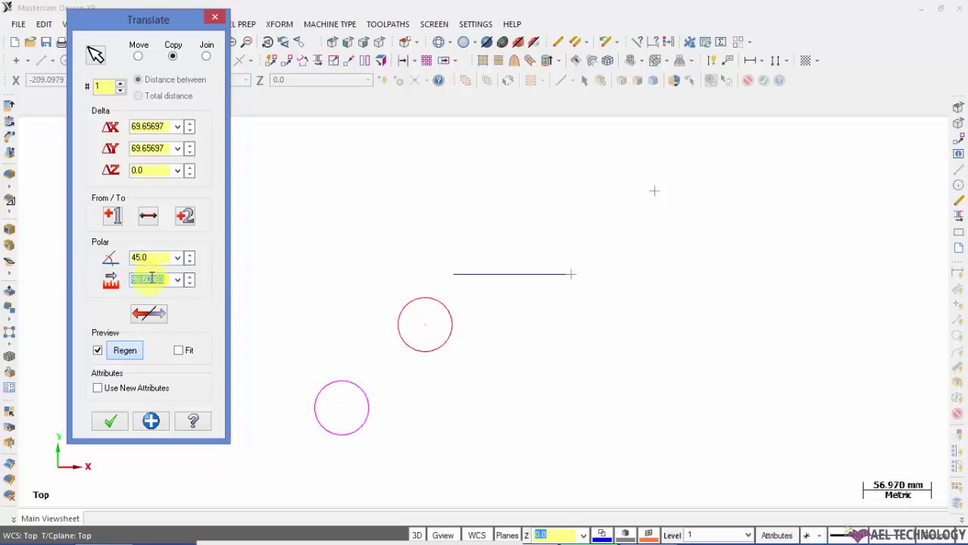
type("50")
key("Return")
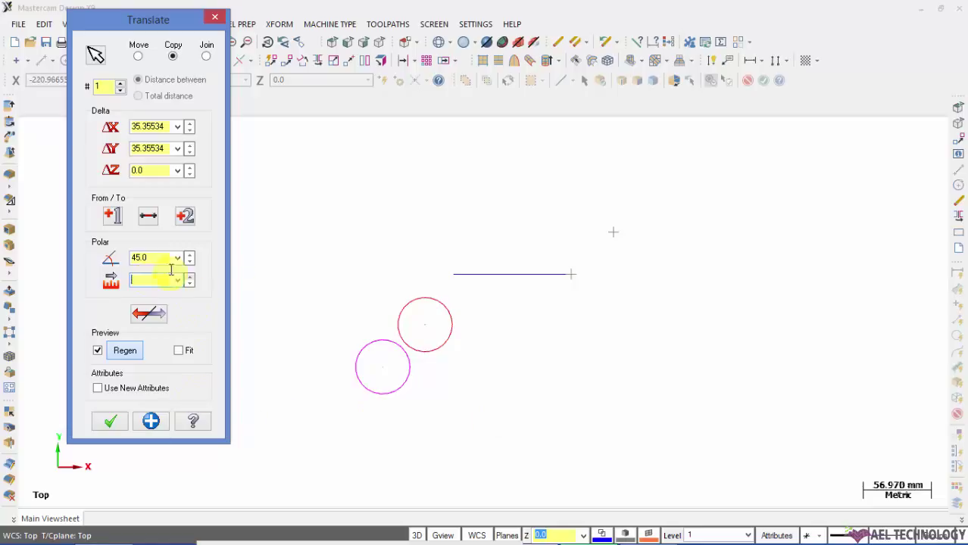
left_click(161, 258)
left_click(153, 280)
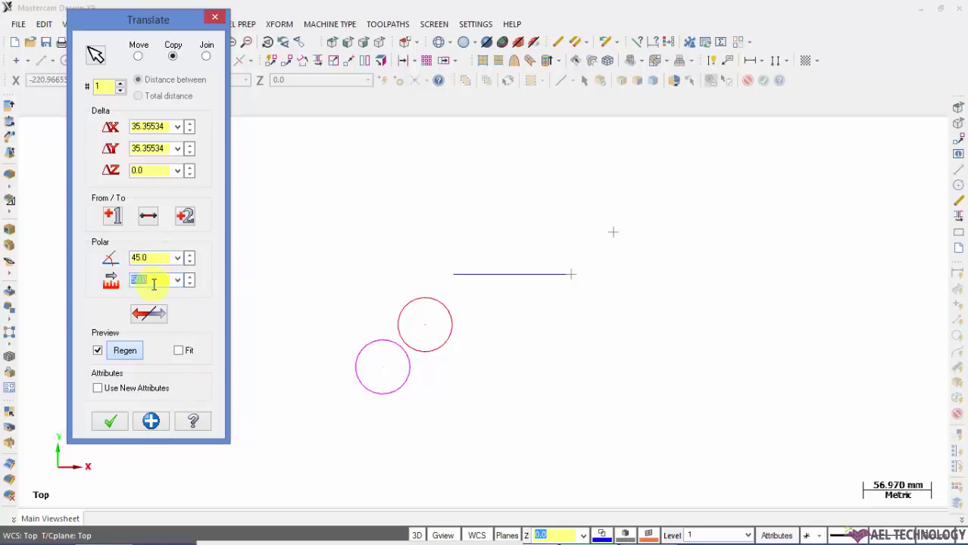
type("100")
key("Return")
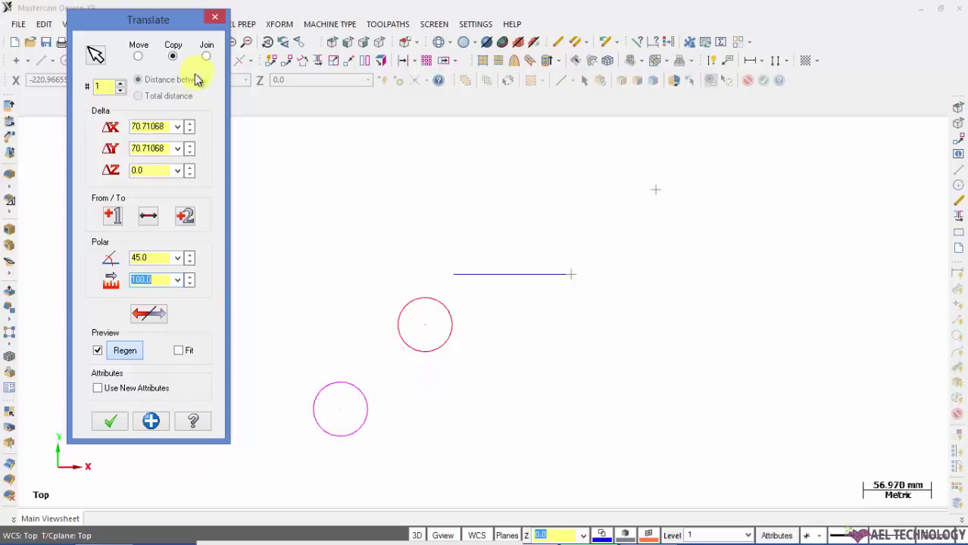
Set the number of copies to 2 and compare both directions against one direction
left_click(103, 87)
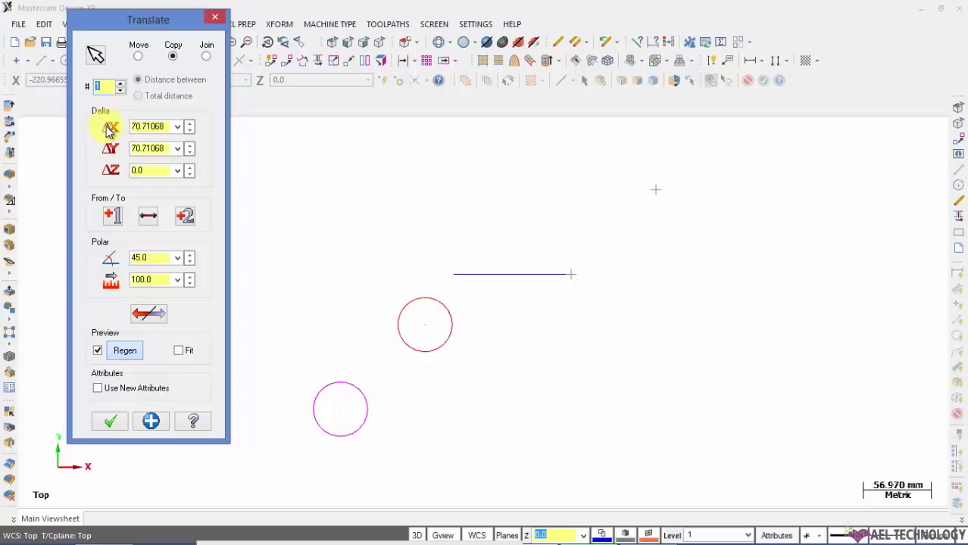
type("2")
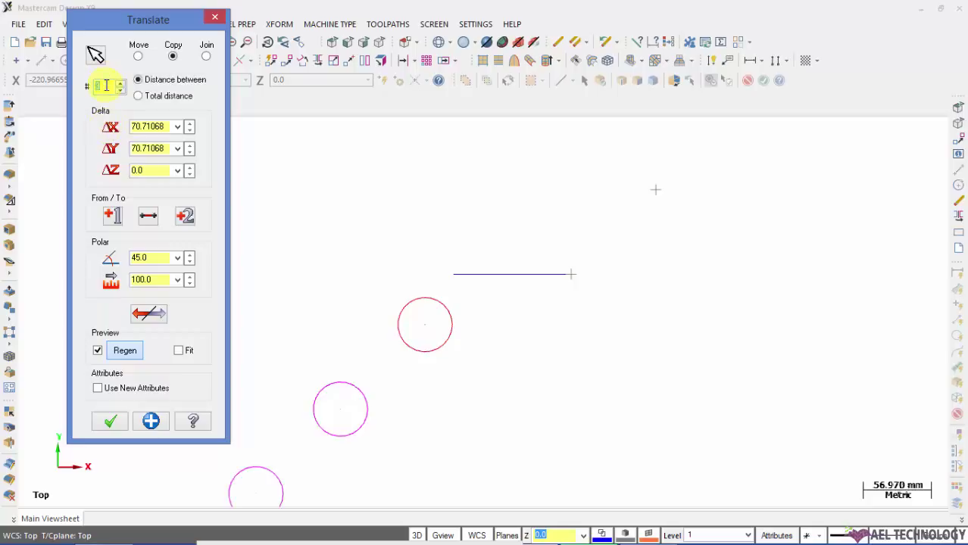
type("1")
scroll(430, 231, "down", 3)
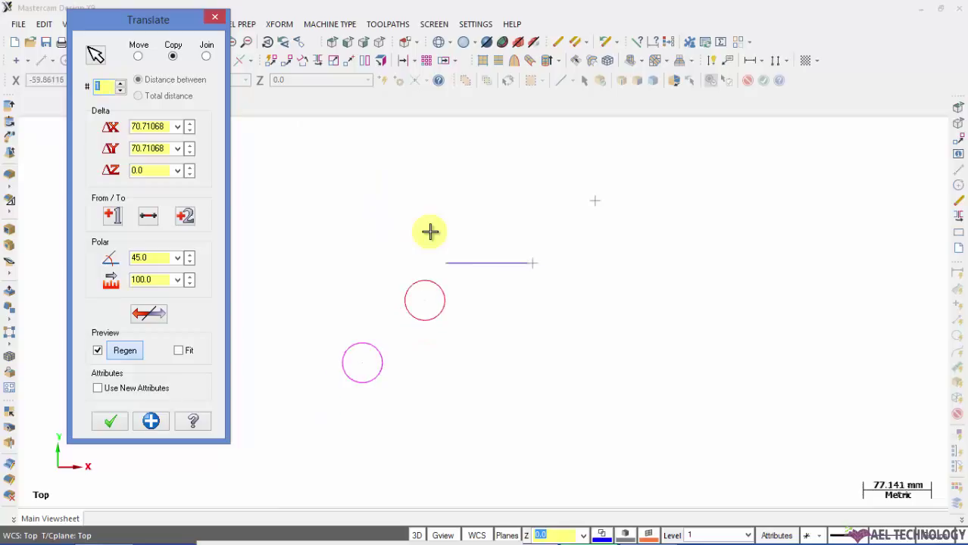
left_click(108, 89)
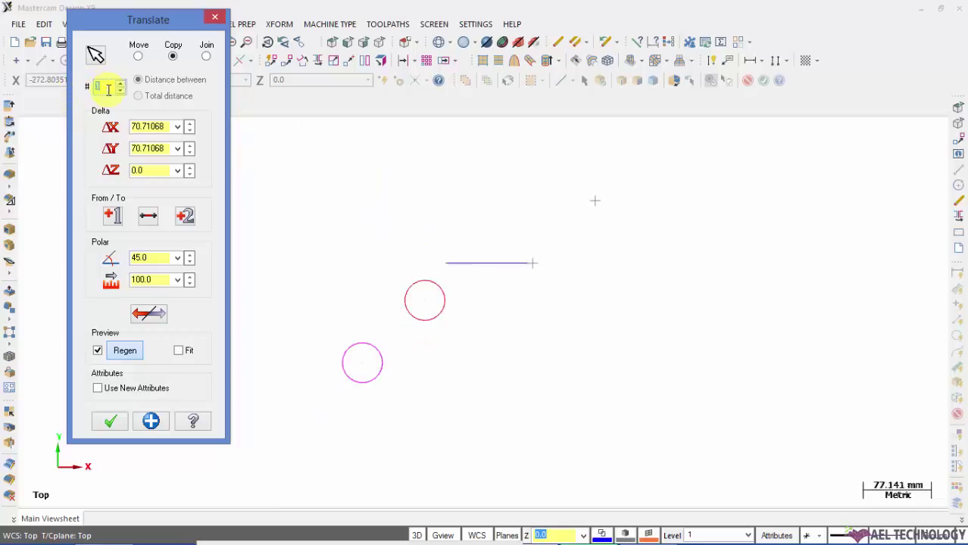
type("2")
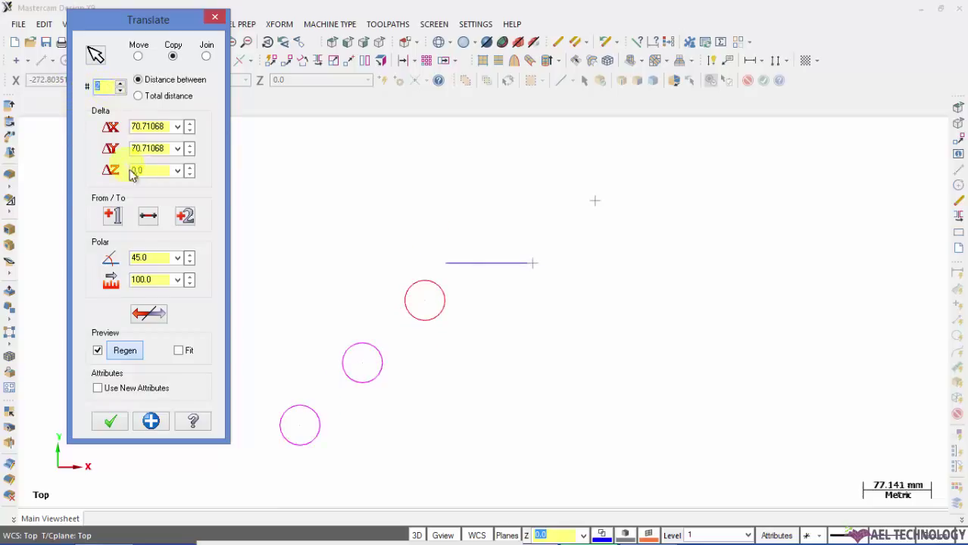
left_click(149, 316)
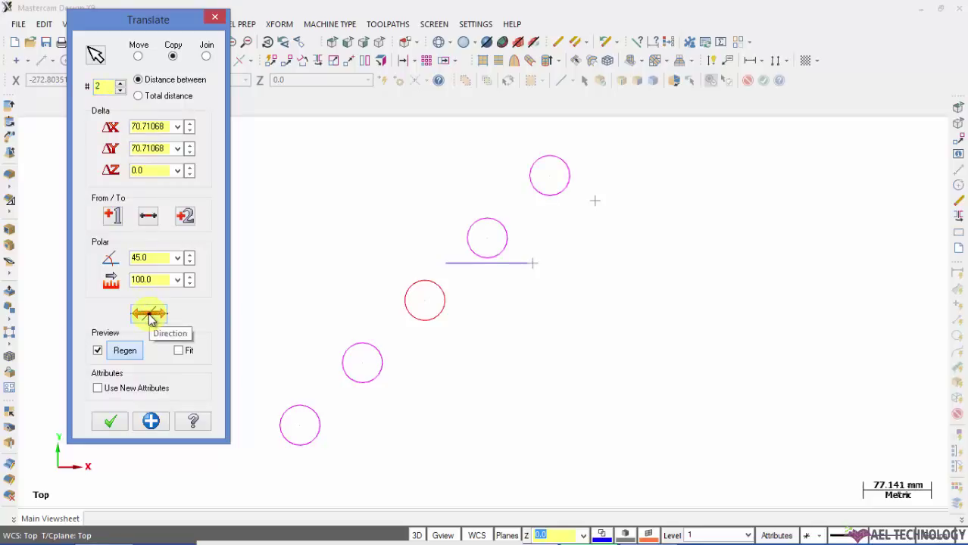
left_click(149, 315)
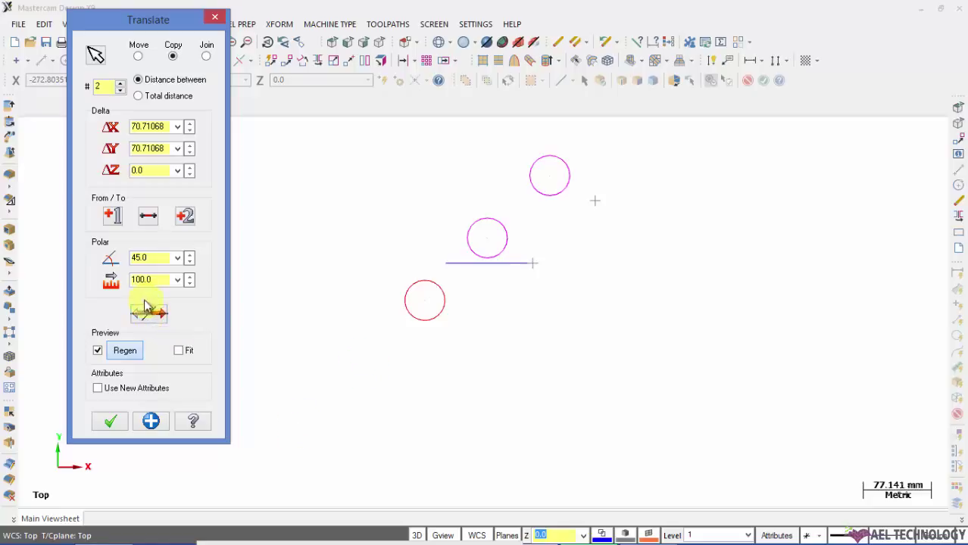
Compare Total distance with Distance between, keep Distance between, and accept
left_click(107, 89)
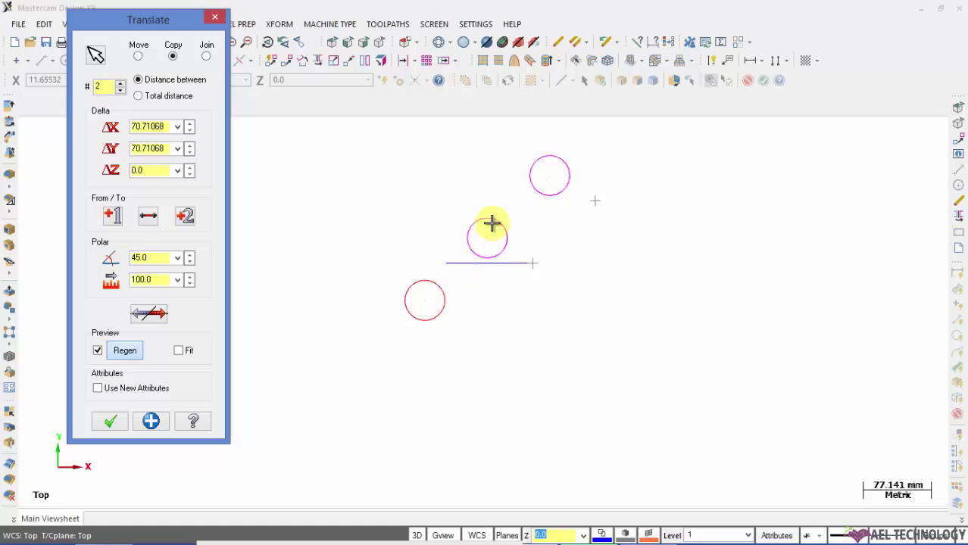
left_click(141, 96)
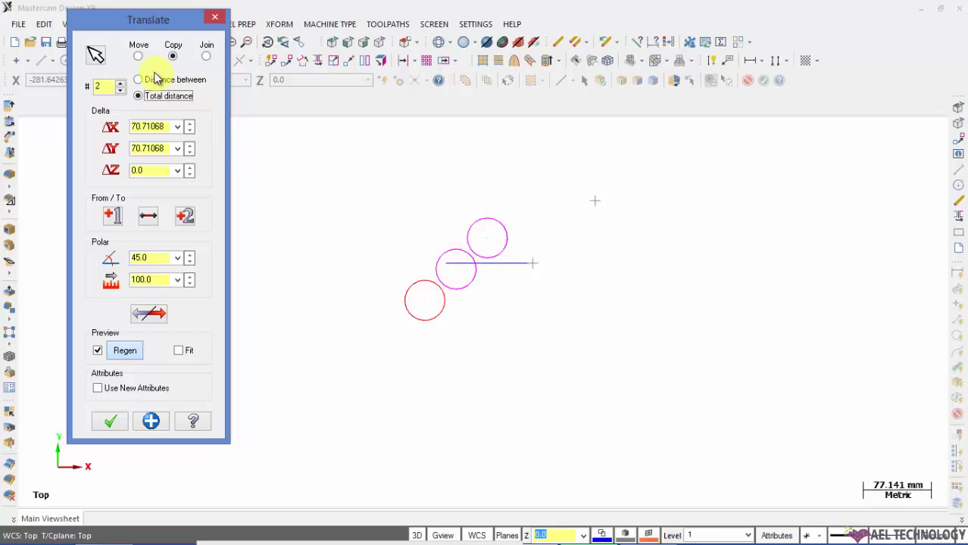
left_click(147, 79)
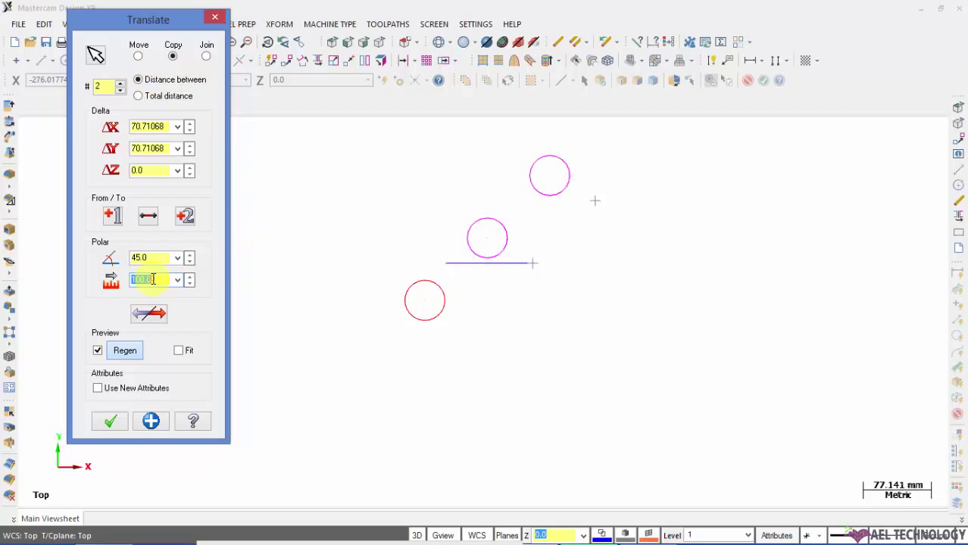
left_click(111, 421)
Delete the original circle and its two copies
left_click(502, 217)
key("Delete")
left_click(542, 212)
key("Delete")
left_click(443, 301)
key("Delete")
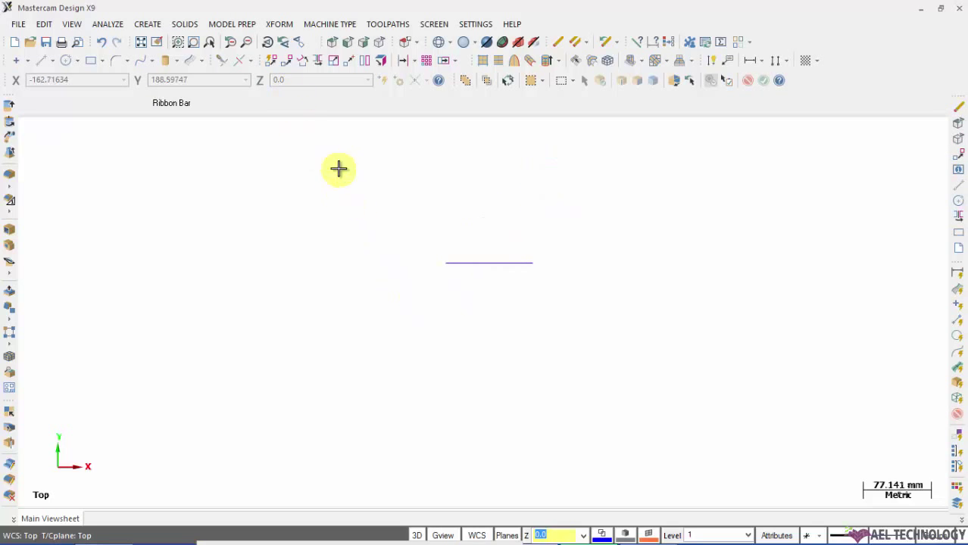
Draw a rectangle above the line
left_click(92, 61)
left_click(428, 194)
left_click(528, 219)
left_click(628, 233)
key("Escape")
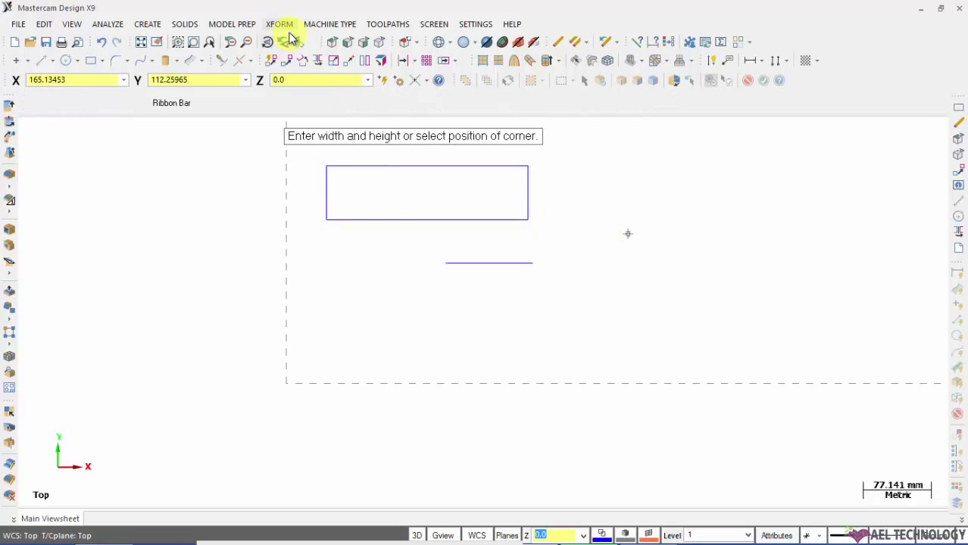
left_click(279, 24)
Start a Mirror of the rectangle by selecting its four edges
left_click(294, 72)
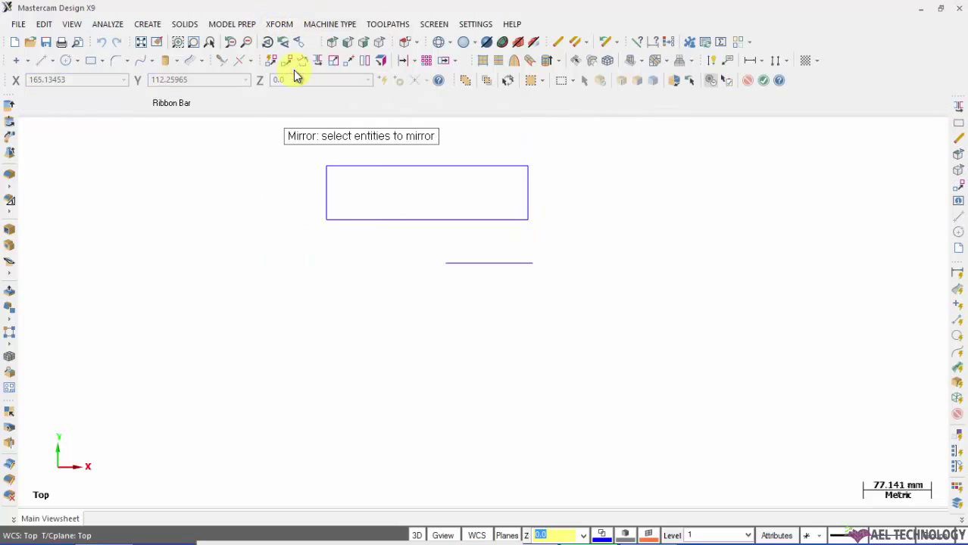
left_click(352, 165)
left_click(529, 199)
left_click(501, 219)
left_click(327, 188)
key("Return")
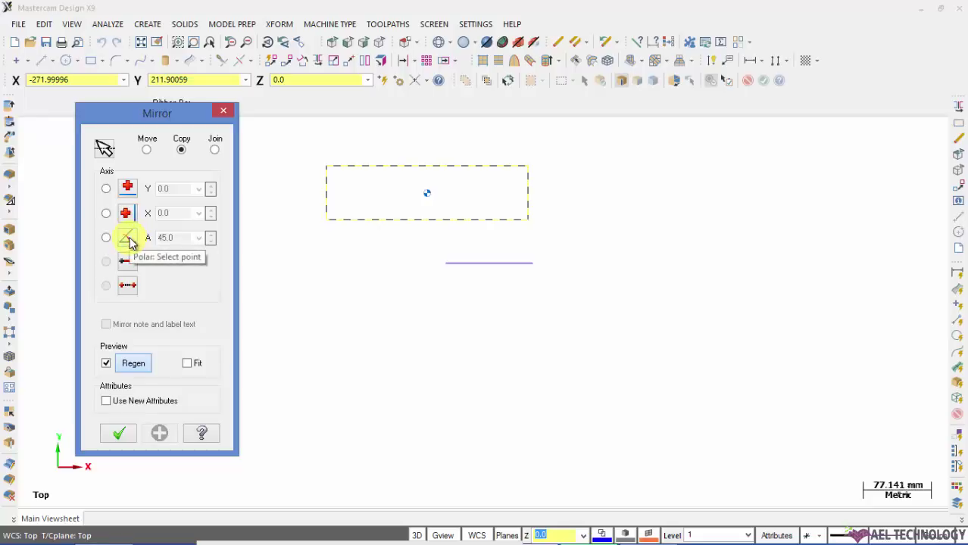
Try a horizontal mirror axis, placing it at Y 60
left_click(127, 192)
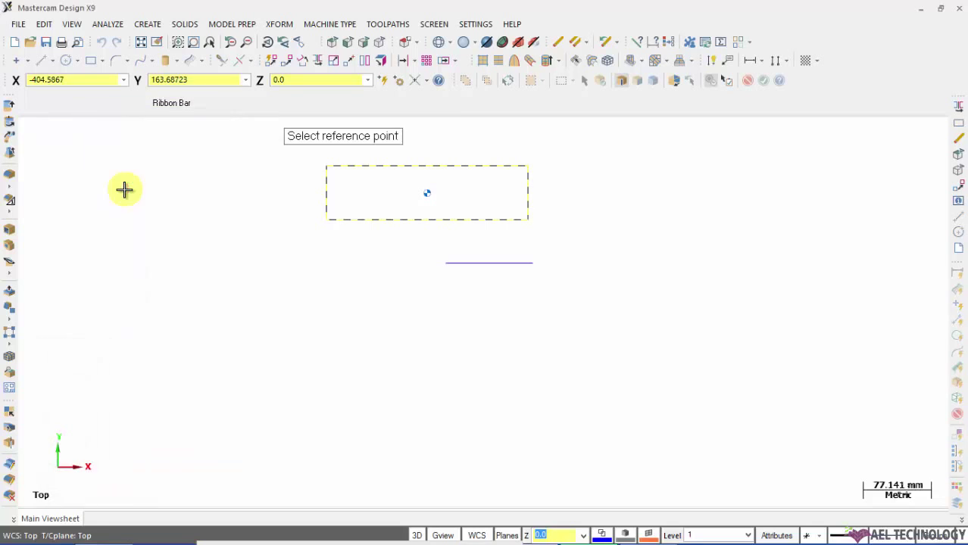
left_click(193, 166)
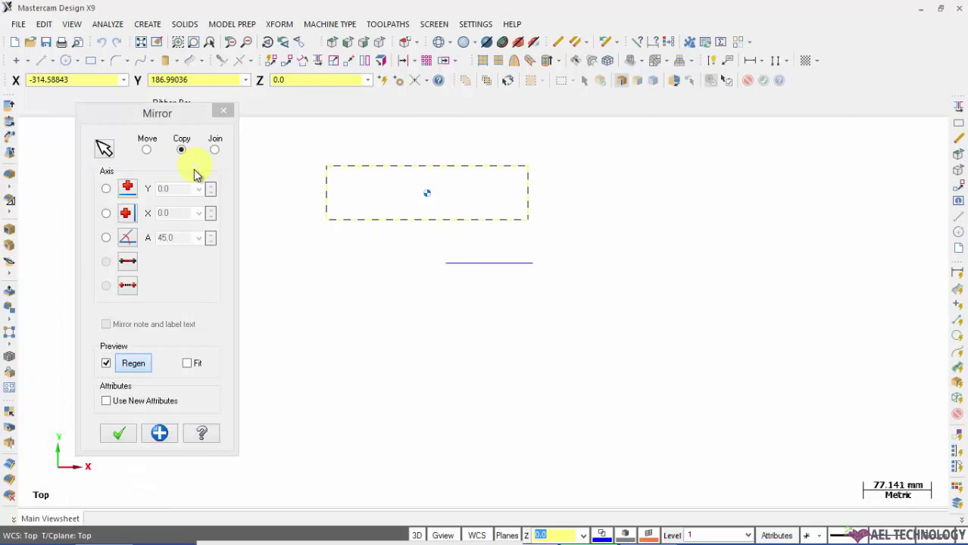
left_click(105, 189)
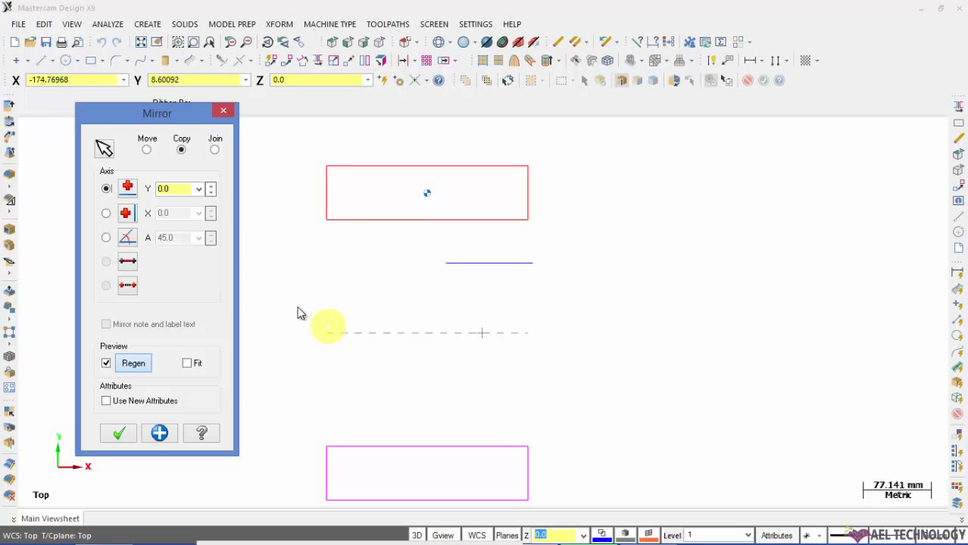
left_click(129, 189)
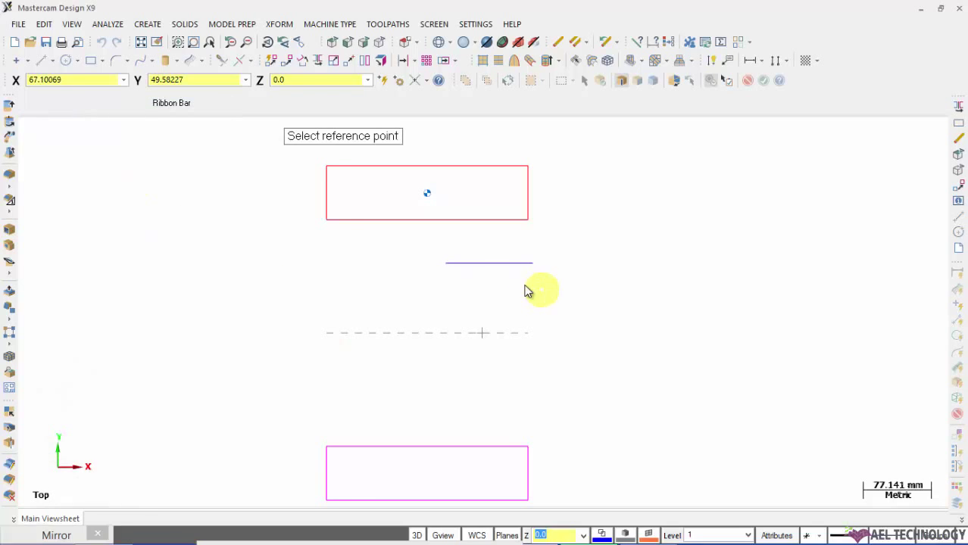
left_click(323, 269)
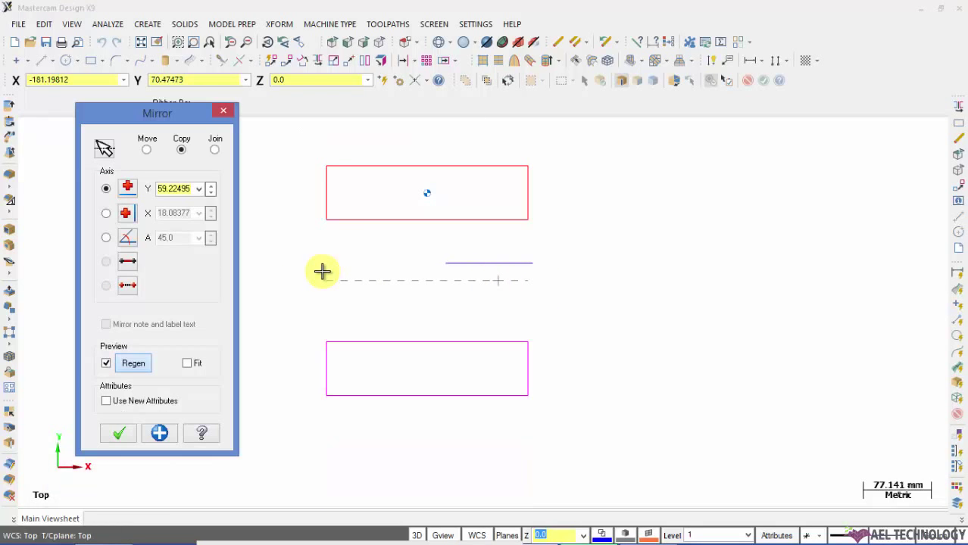
left_click(159, 188)
type("60")
key("Return")
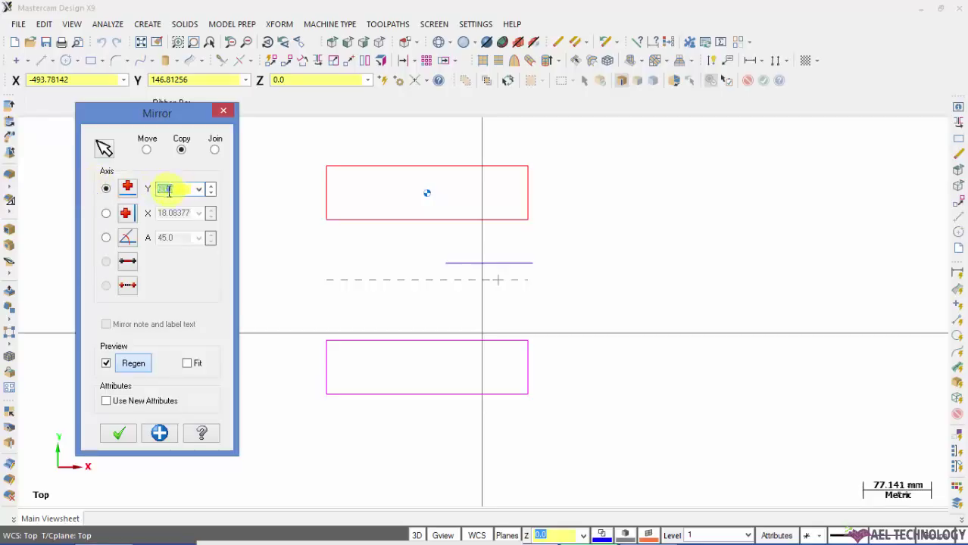
Switch to a vertical mirror axis at X 60
left_click(106, 214)
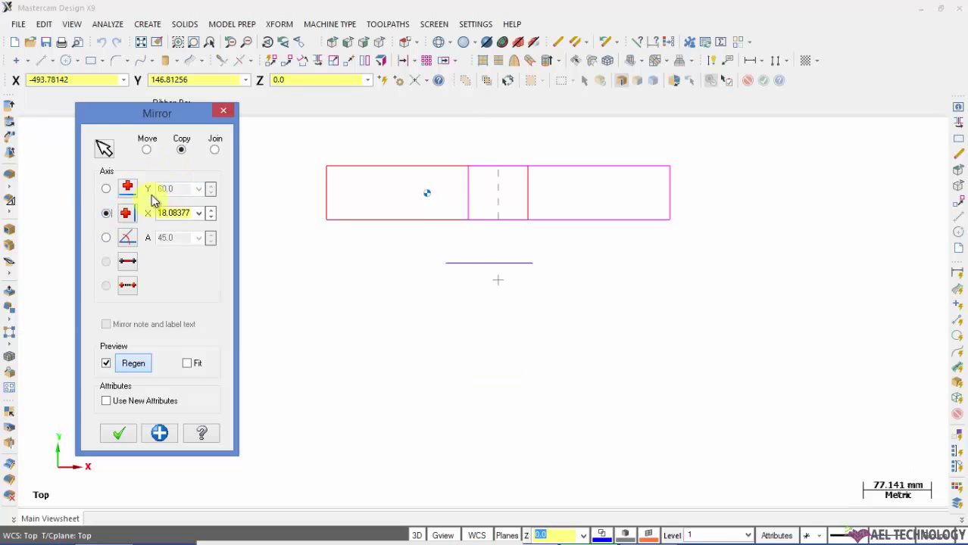
left_click(126, 214)
left_click(578, 240)
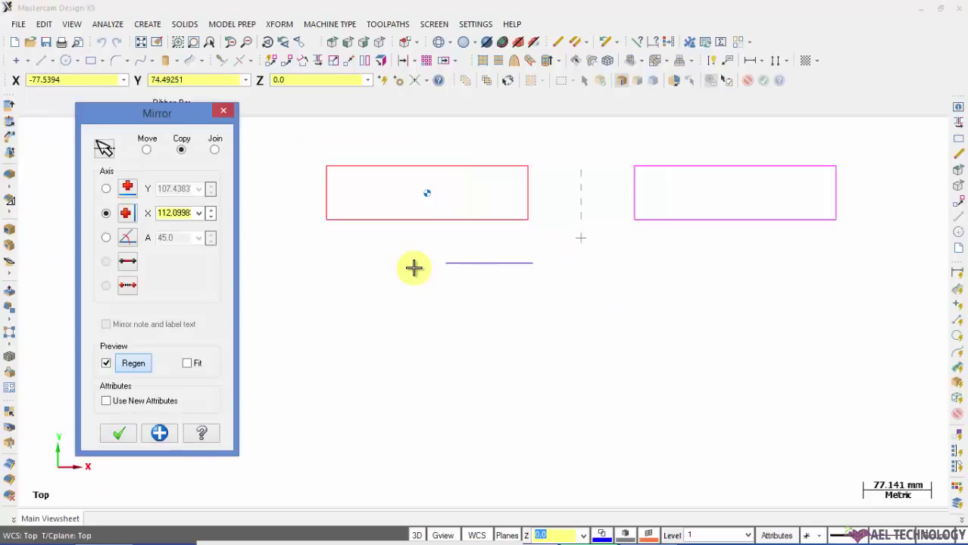
double_click(182, 213)
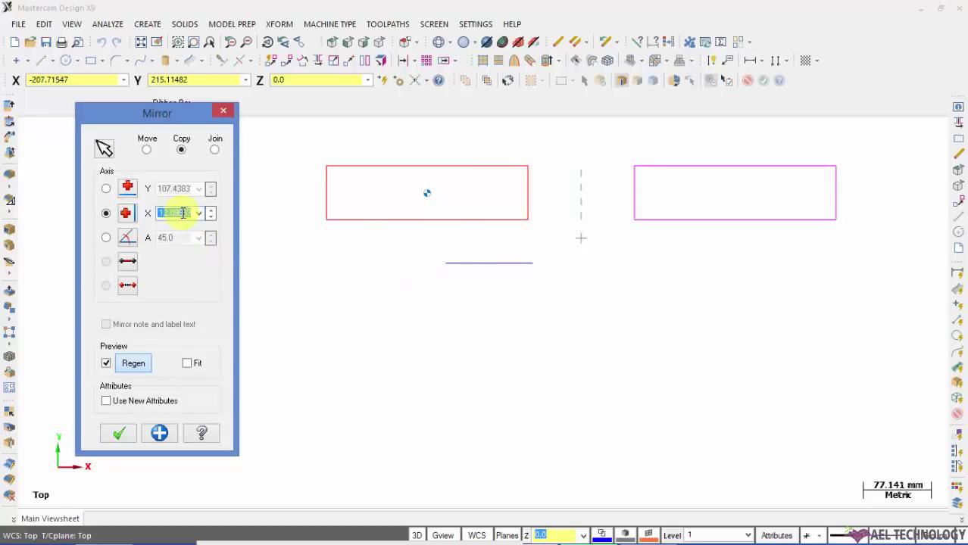
type("12.0")
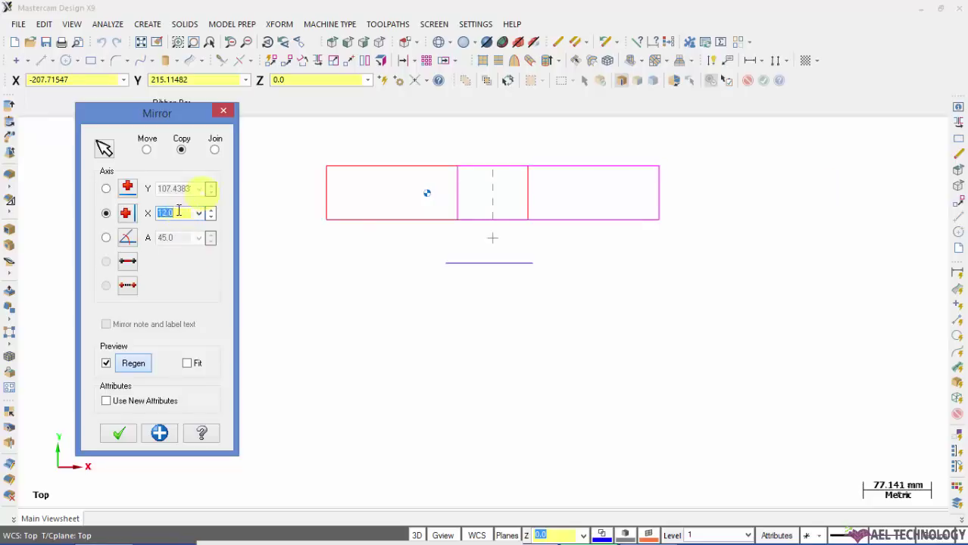
type("60")
key("Return")
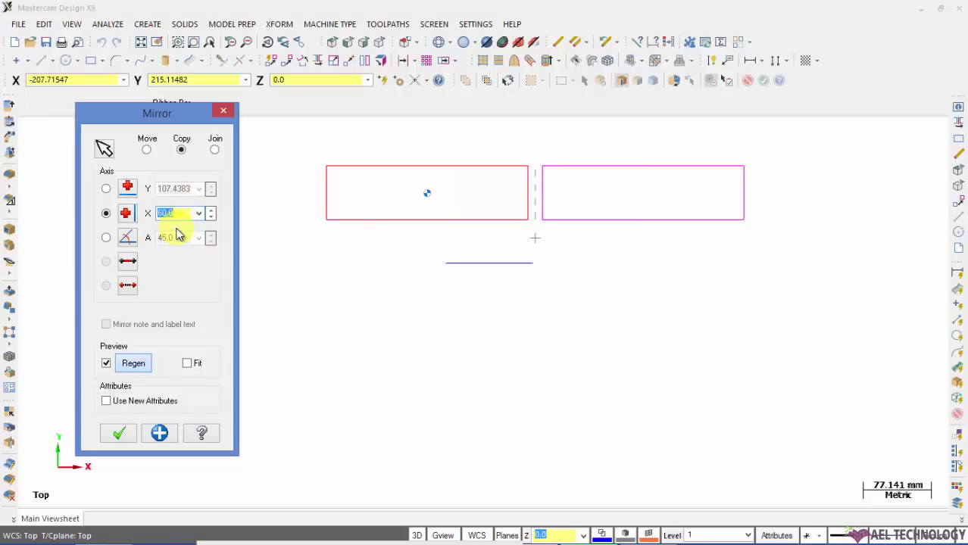
After trying 45° and line axes, mirror-copy the rectangle about a two-point axis at Y 60.83
left_click(106, 238)
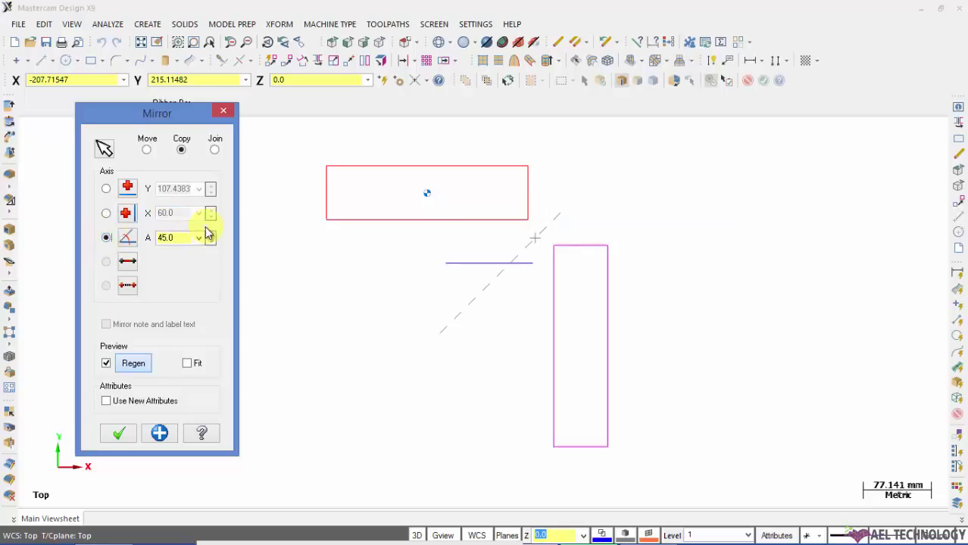
left_click(129, 265)
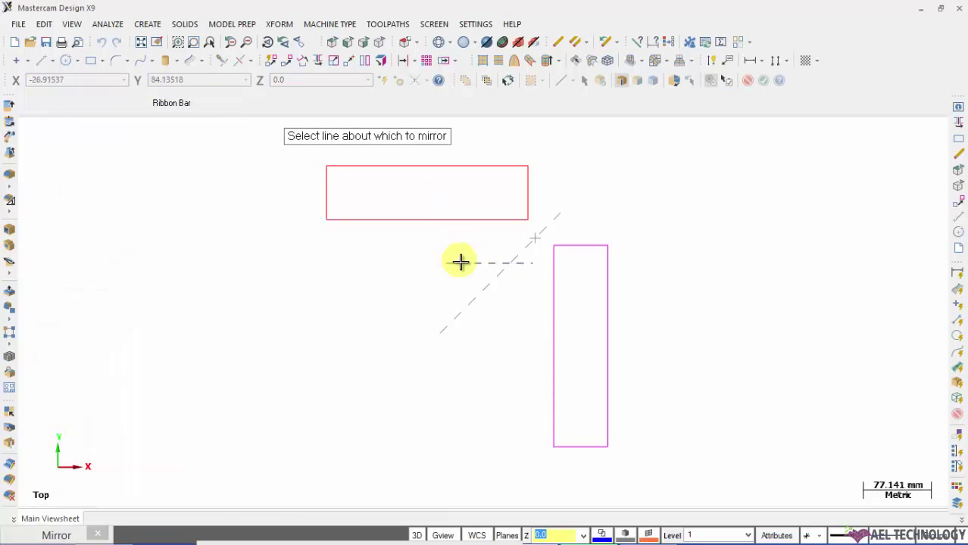
left_click(459, 264)
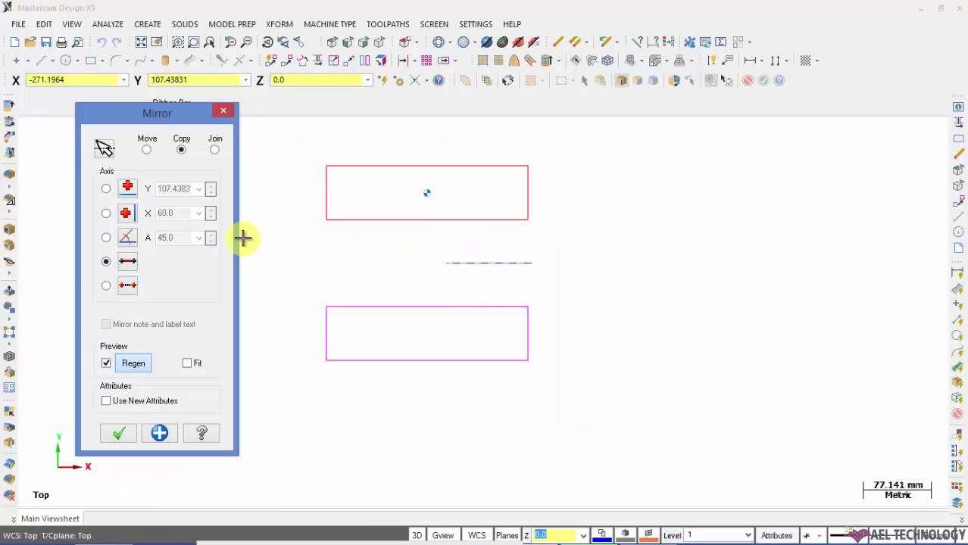
left_click(106, 286)
left_click(322, 270)
left_click(752, 280)
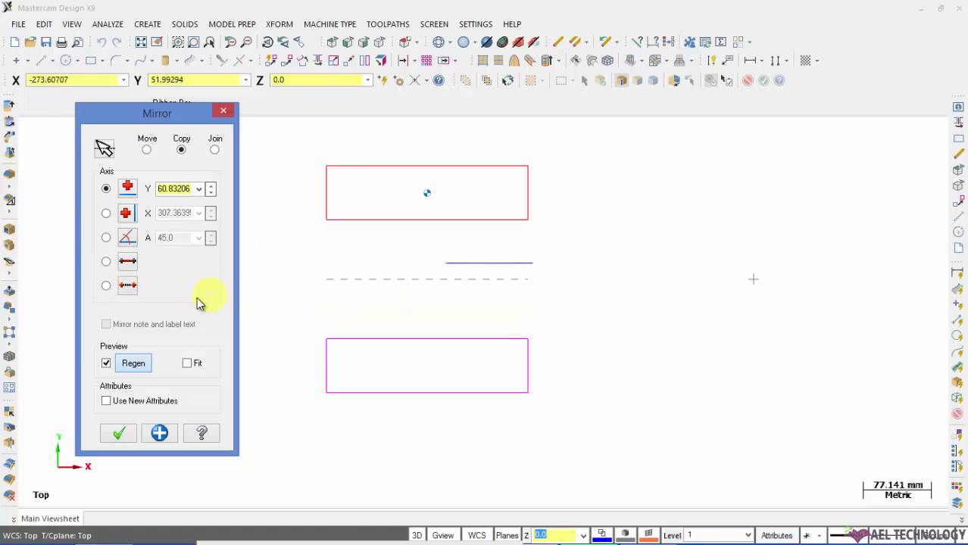
left_click(118, 433)
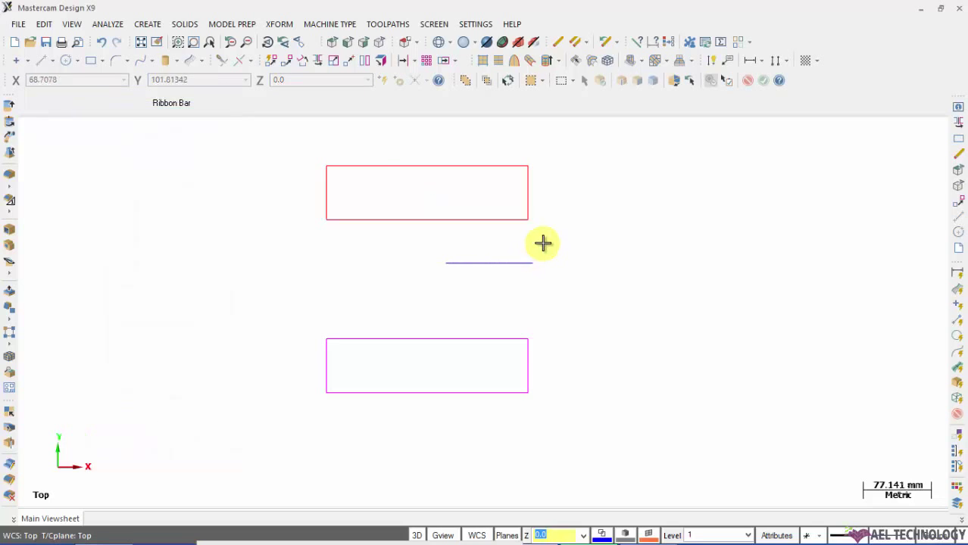
Window-select both rectangles and the line to remove them
left_click(278, 24)
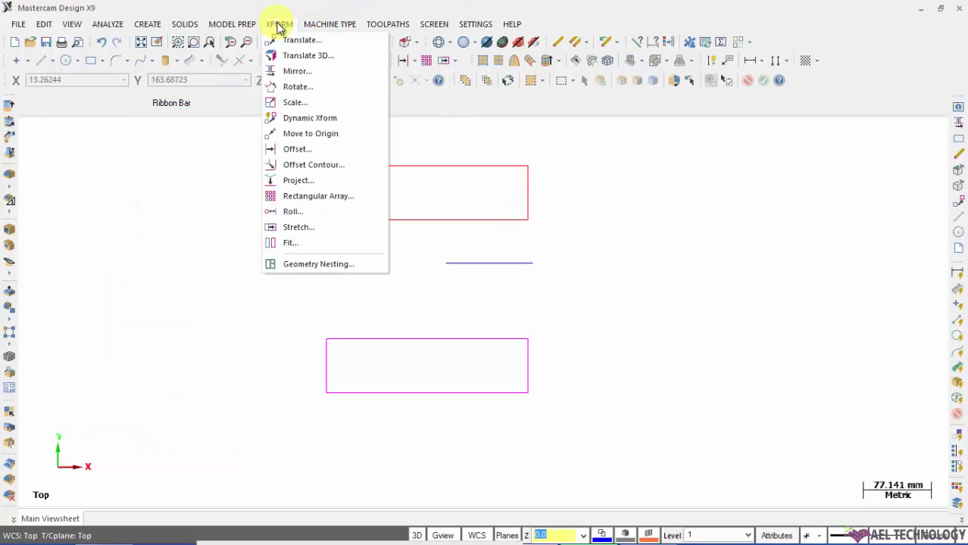
left_click(294, 88)
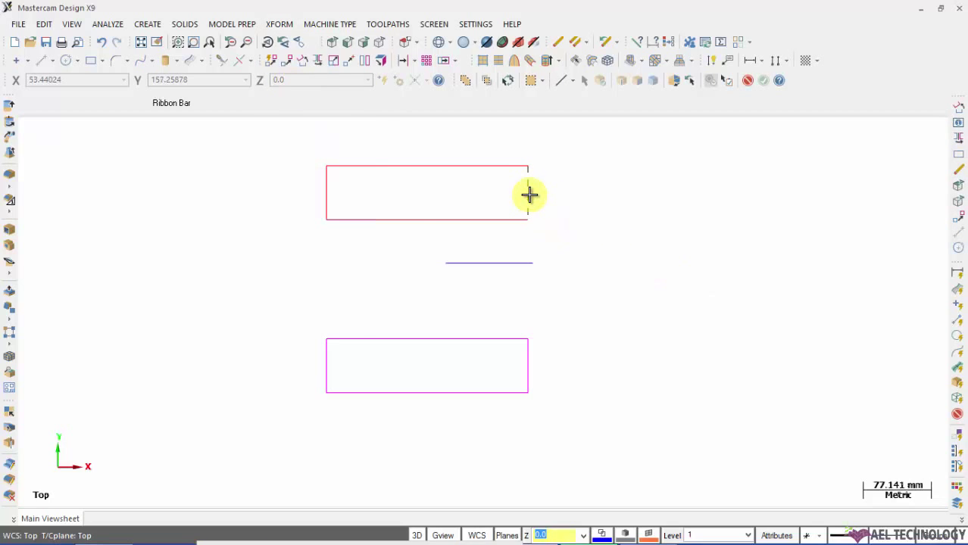
left_click_drag(242, 132, 653, 454)
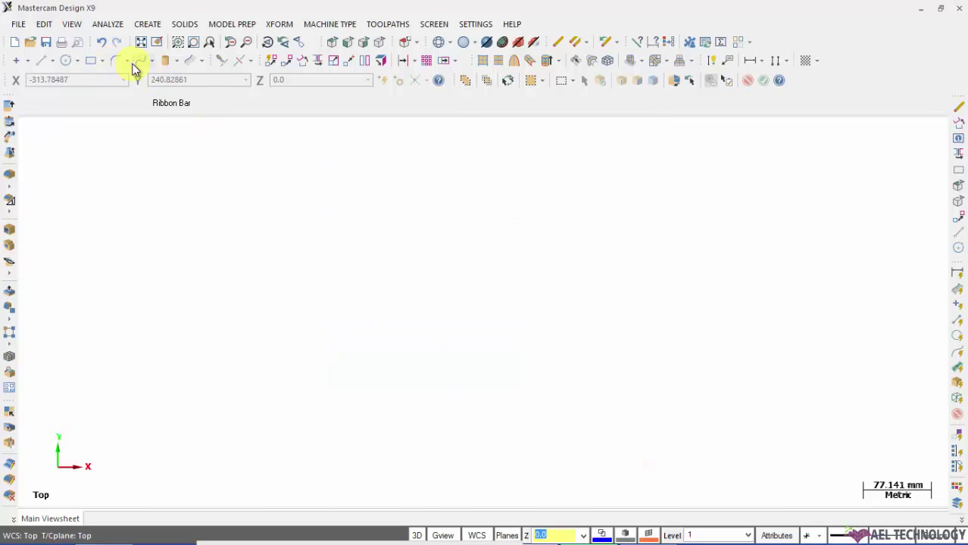
Draw a closed freeform manual spline through eleven points, ending at its start
left_click(137, 64)
left_click(290, 228)
left_click(308, 196)
left_click(370, 200)
left_click(388, 234)
left_click(433, 274)
left_click(443, 312)
left_click(386, 303)
left_click(326, 295)
left_click(276, 303)
left_click(258, 281)
left_click(289, 228)
key("Return")
scroll(534, 266, "down", 3)
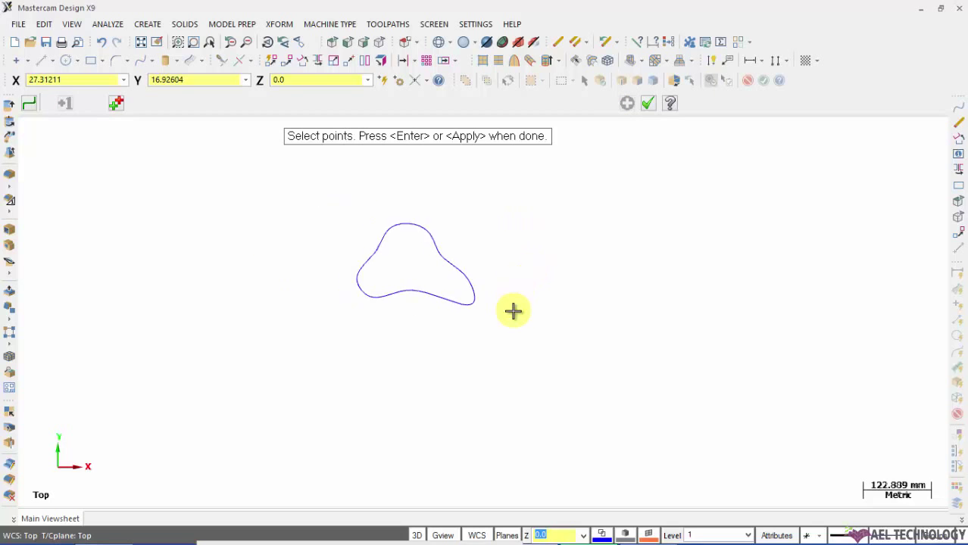
scroll(512, 311, "down", 1)
key("Escape")
Start a Rotate of the spline with the rotation centre at the origin 0,0,0
left_click(279, 23)
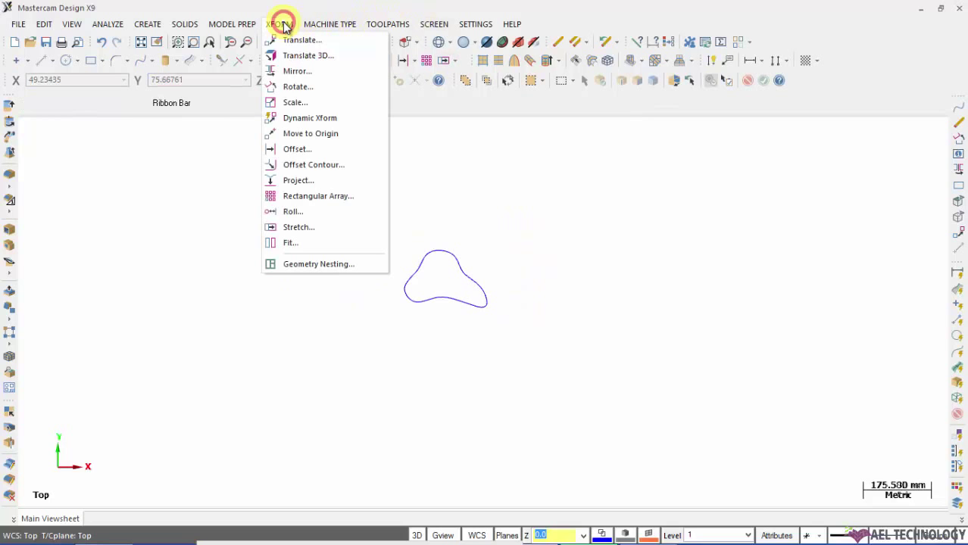
left_click(299, 87)
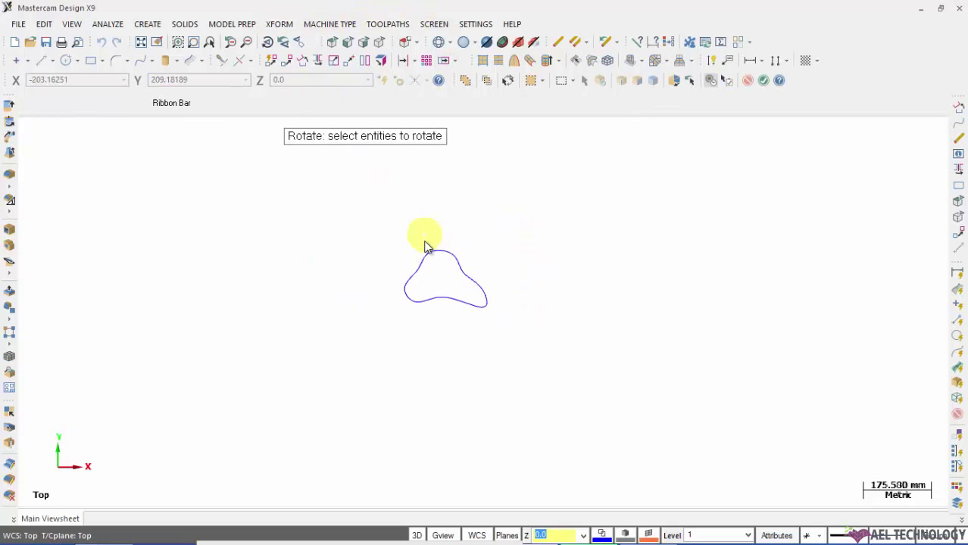
left_click(514, 234)
key("Return")
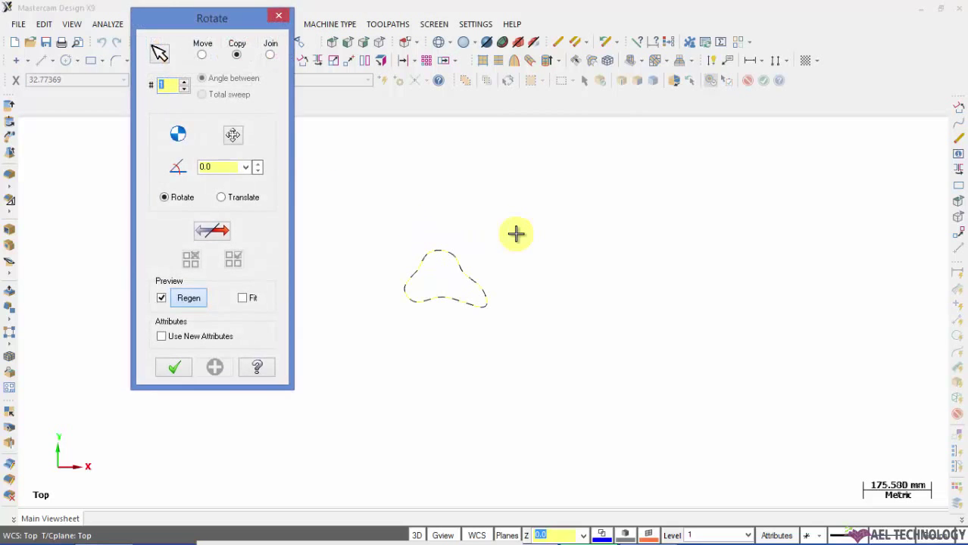
left_click(233, 135)
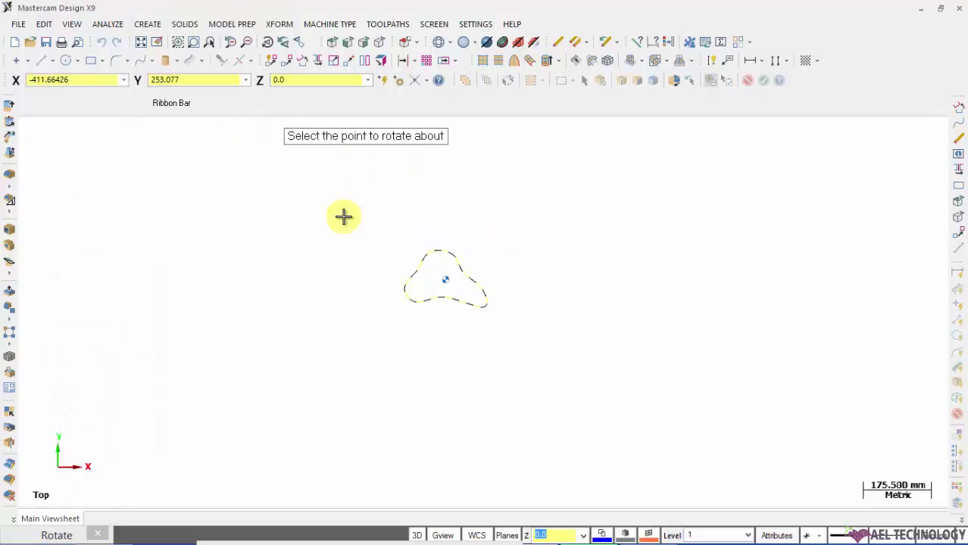
type("0,0,0")
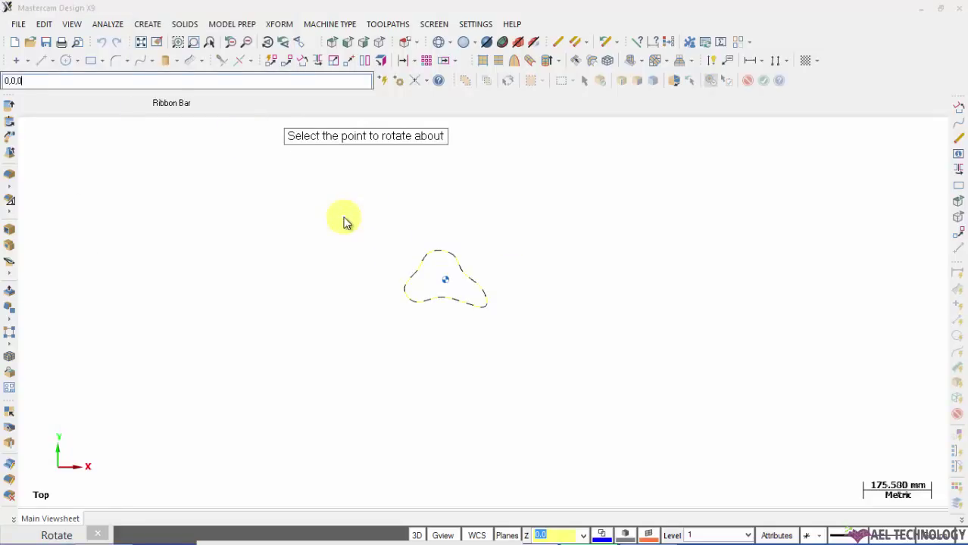
key("Return")
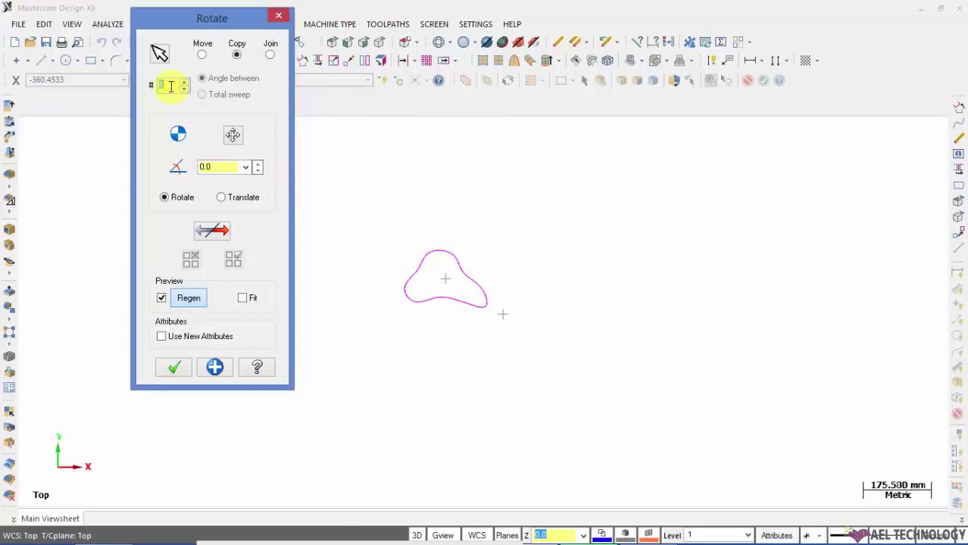
Set 2 copies at 45° in both directions, removing and then restoring one copy
key("Return")
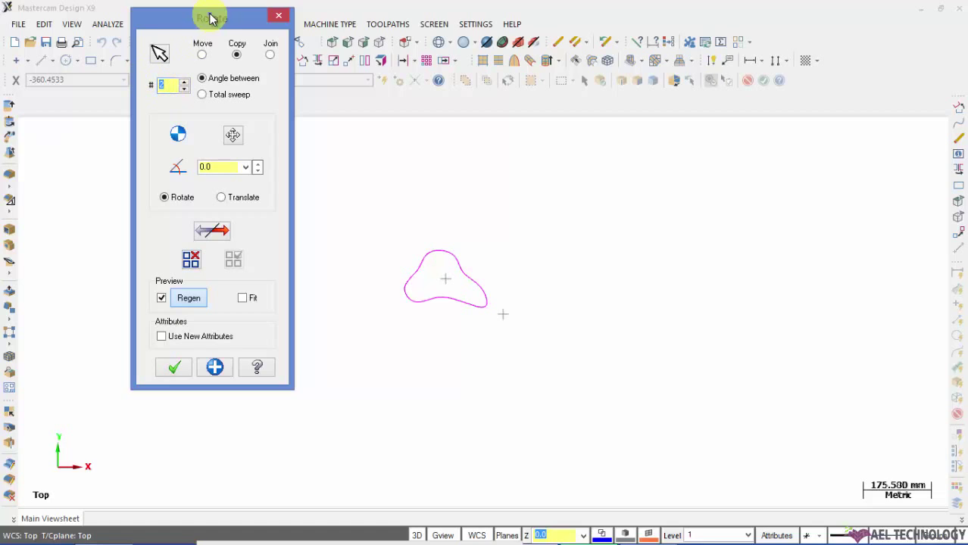
left_click(207, 168)
type("45")
key("Return")
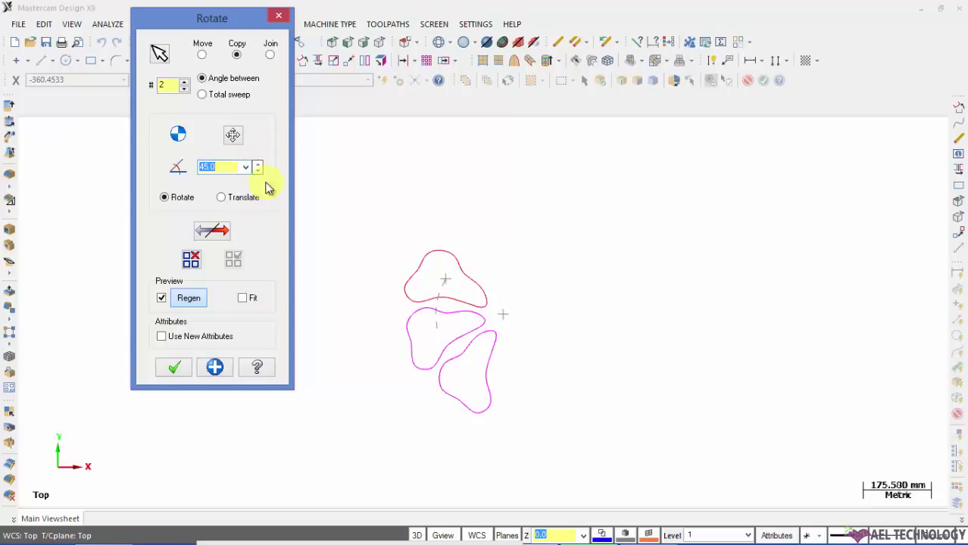
left_click(224, 238)
left_click(225, 238)
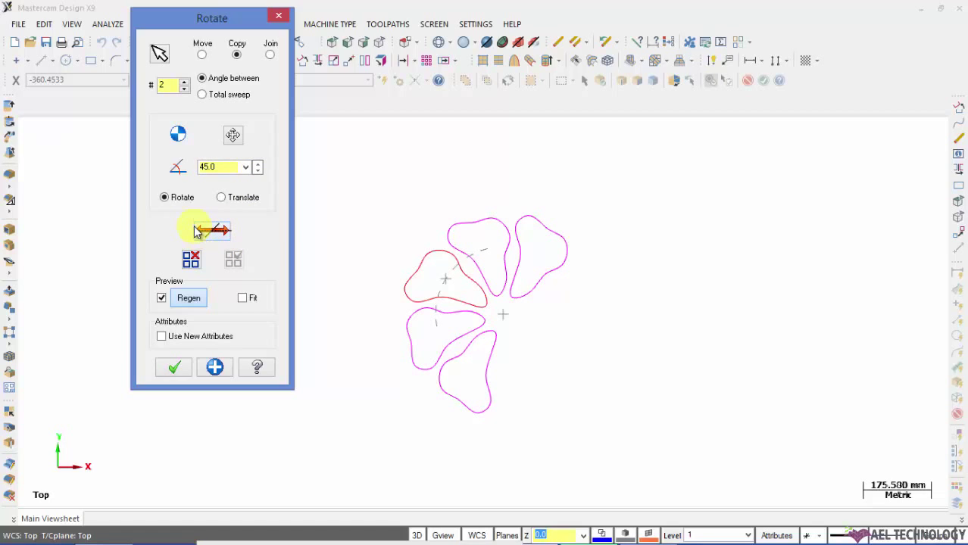
left_click(191, 259)
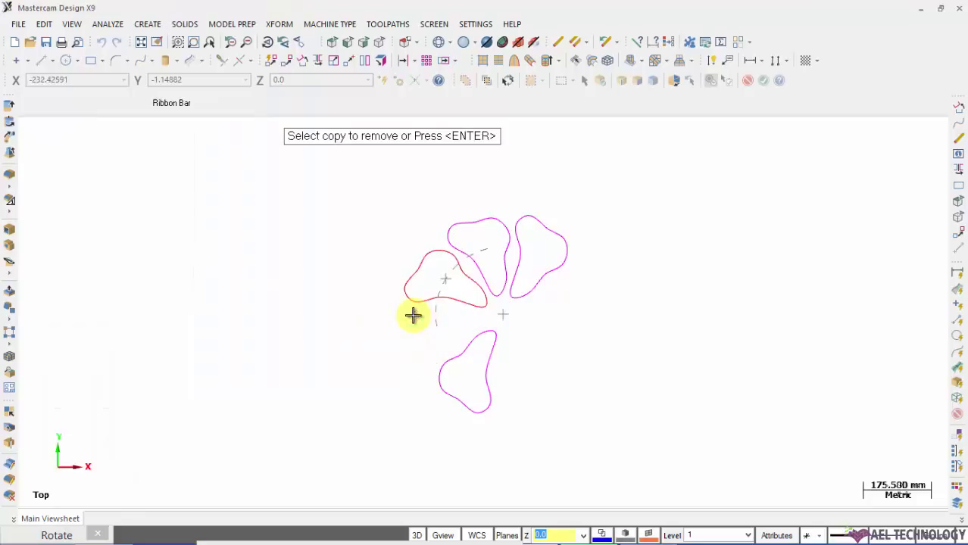
key("Return")
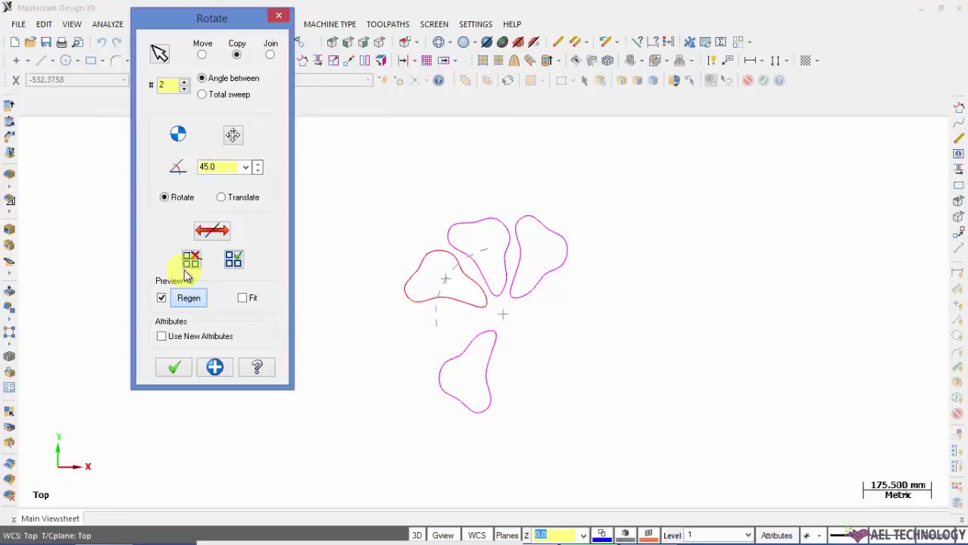
left_click(235, 259)
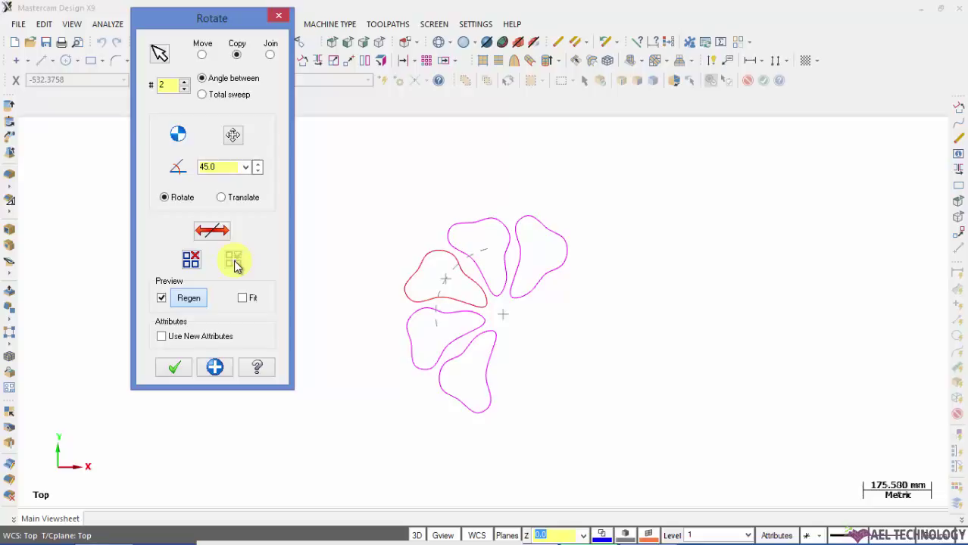
Pick a new centre point and accept the copies in Translate mode so they stay upright
left_click(222, 197)
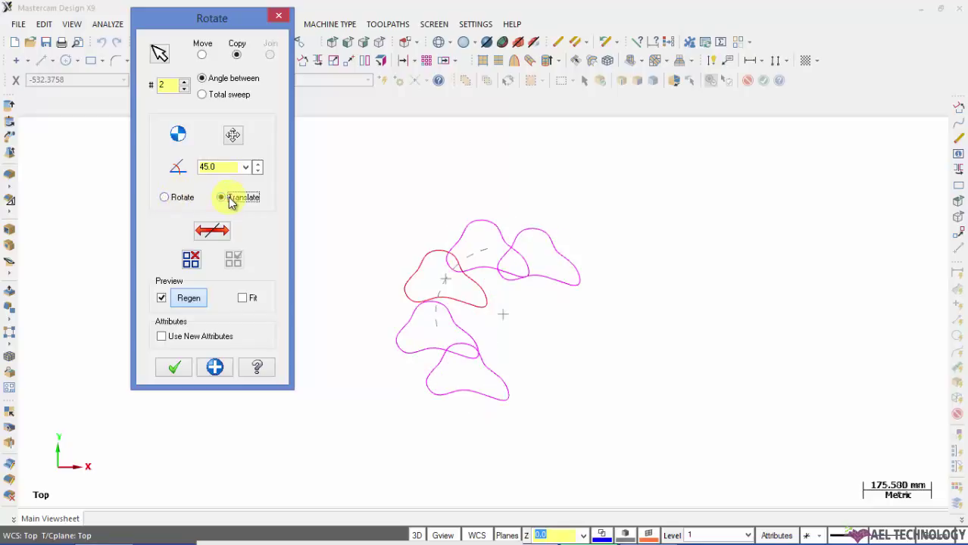
left_click(232, 137)
left_click(545, 340)
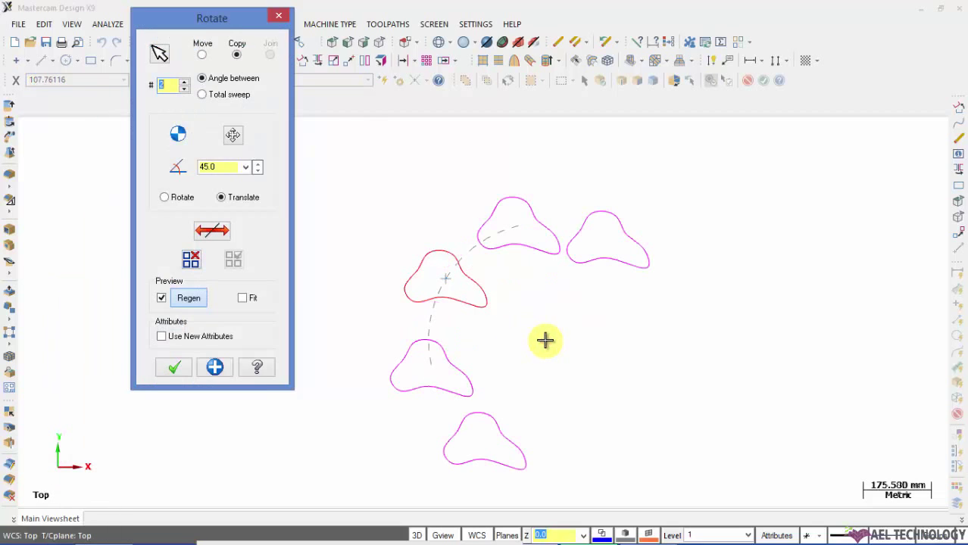
left_click(168, 199)
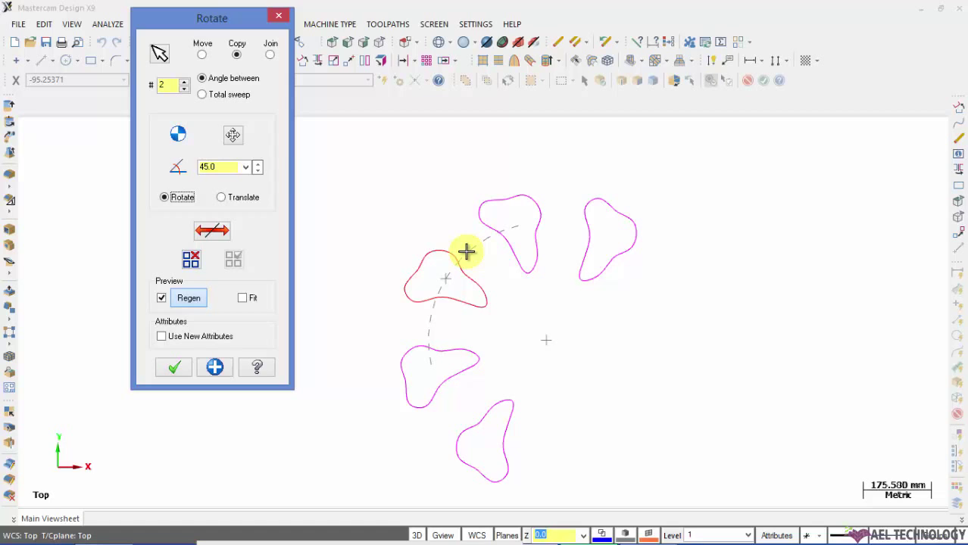
left_click(241, 197)
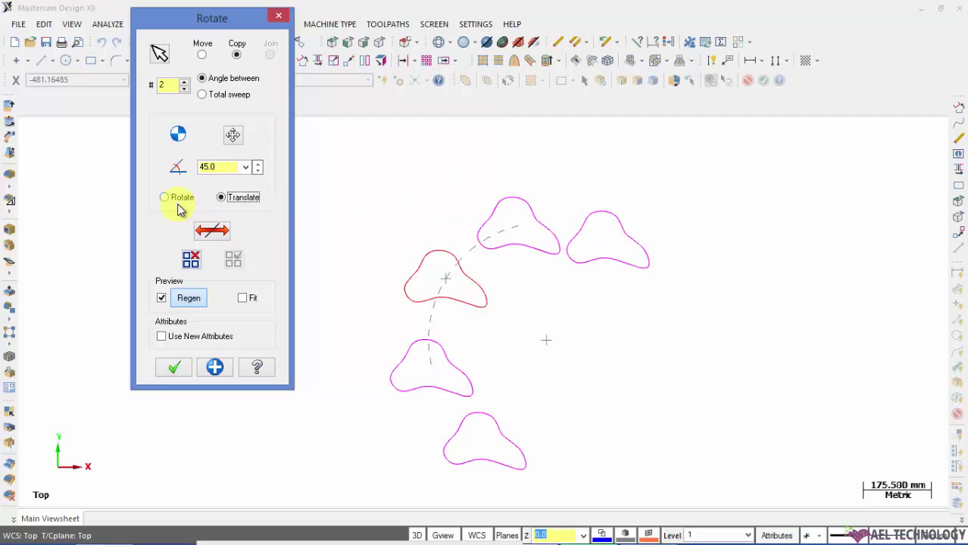
left_click(176, 368)
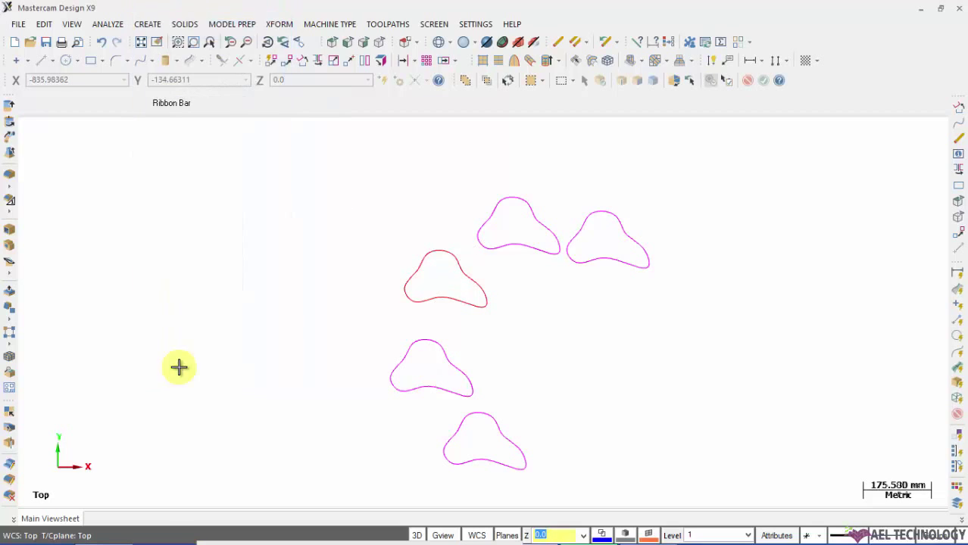
Delete the four rotated spline copies
left_click(552, 237)
key("Delete")
left_click(598, 219)
key("Delete")
key("Delete")
left_click(438, 354)
key("Delete")
left_click(486, 414)
key("Delete")
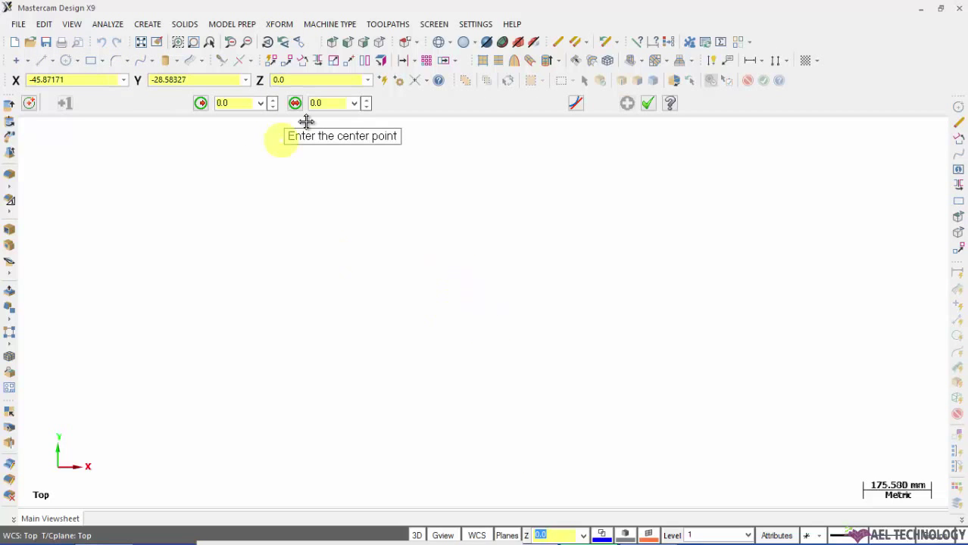
Draw a 100-diameter circle with its centre snapped to the origin
left_click(330, 103)
type("100")
key("Return")
left_click(483, 273)
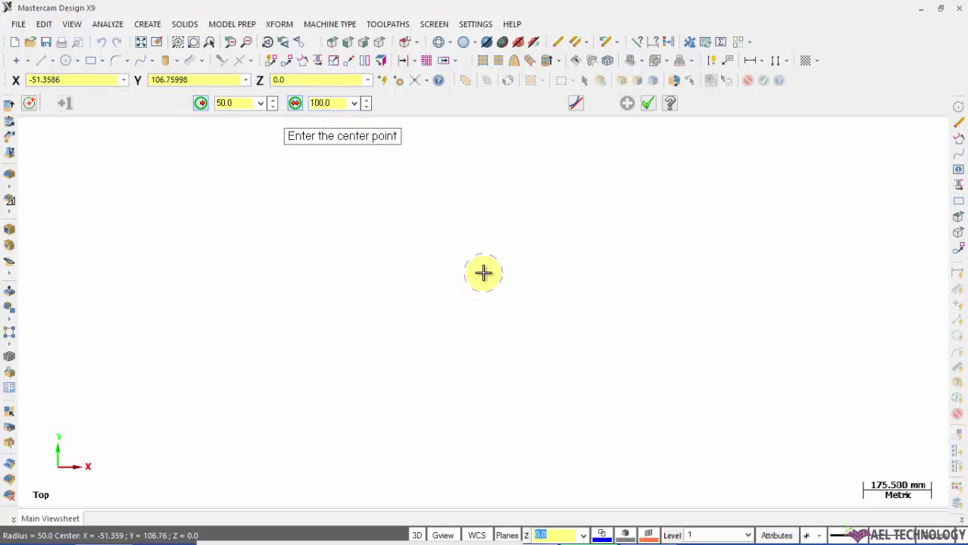
key("F9")
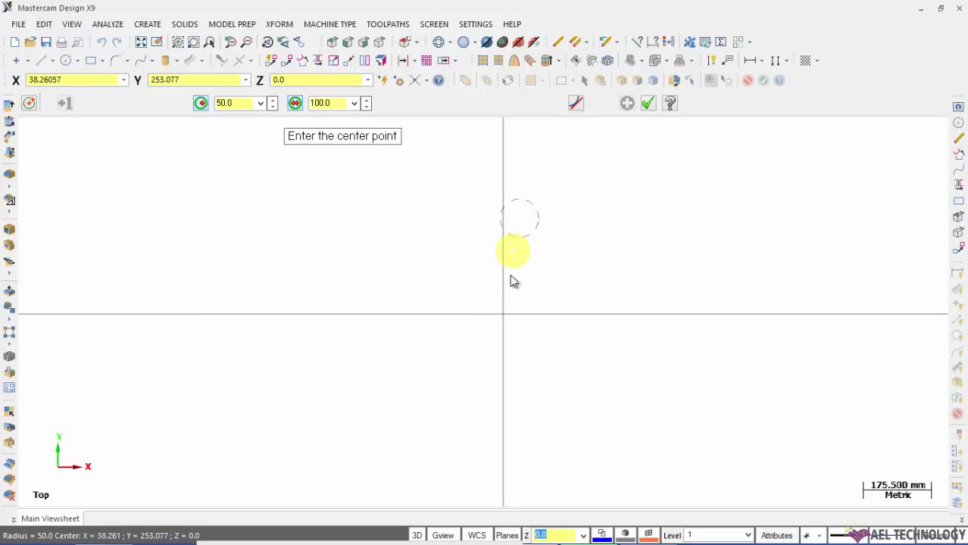
left_click(509, 315)
key("Return")
scroll(546, 310, "up", 3)
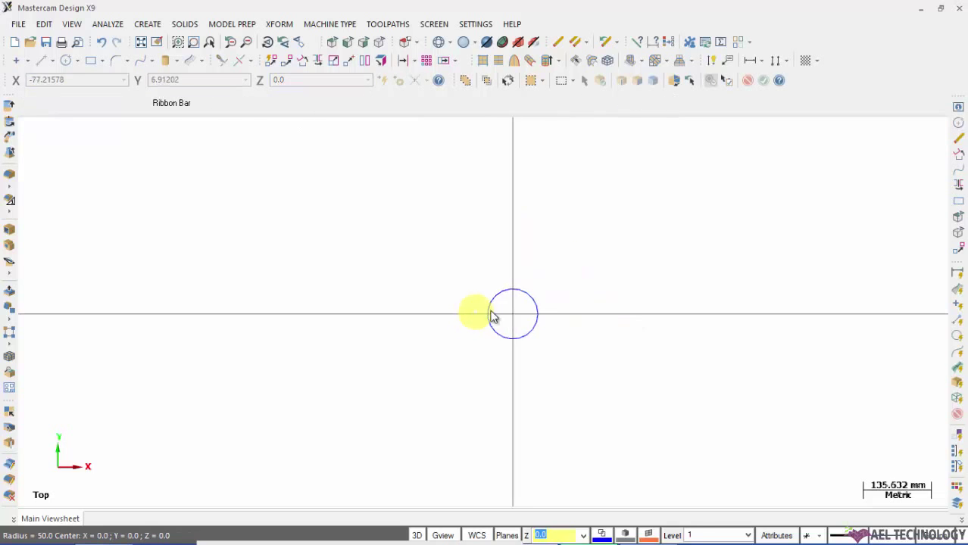
scroll(507, 303, "up", 2)
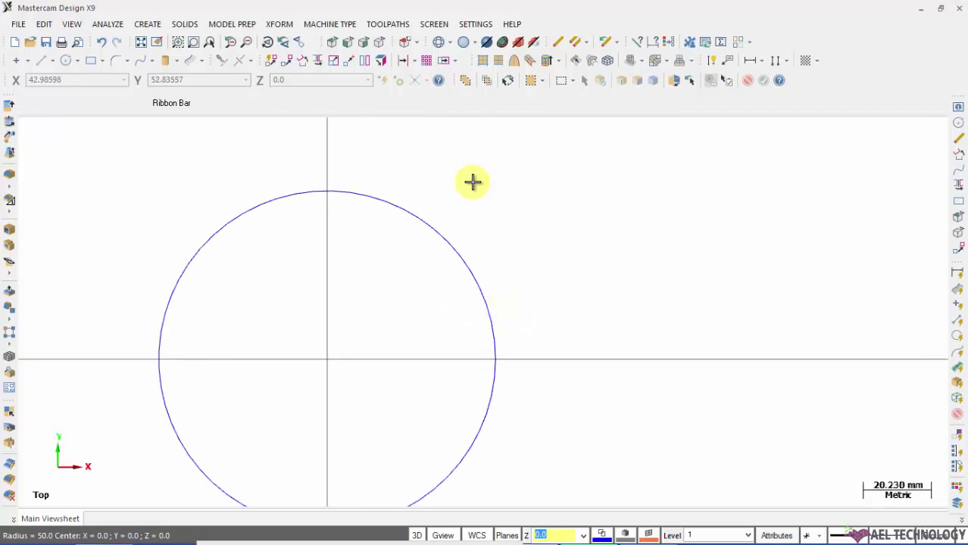
scroll(476, 197, "down", 2)
Check the circle's radius and diameter with Analyze Entity Properties
left_click(108, 23)
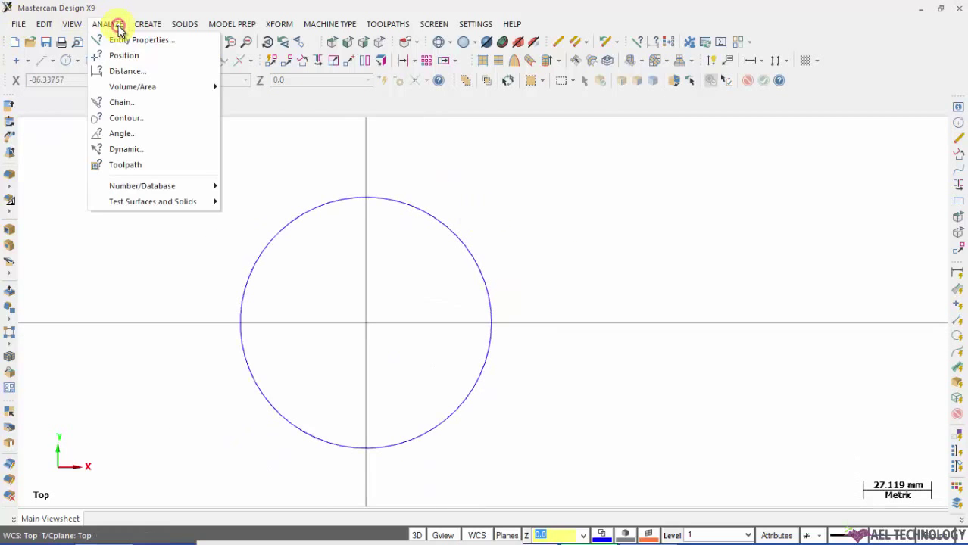
left_click(125, 38)
left_click(349, 198)
left_click(412, 231)
left_click(185, 151)
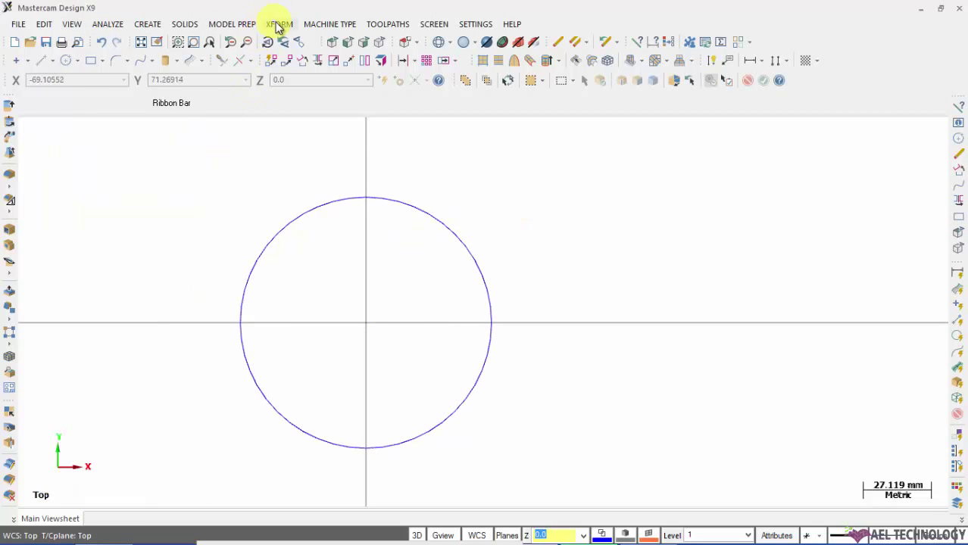
Set up a Scale of the circle about 0,0,0 using XYZ percentages
left_click(279, 23)
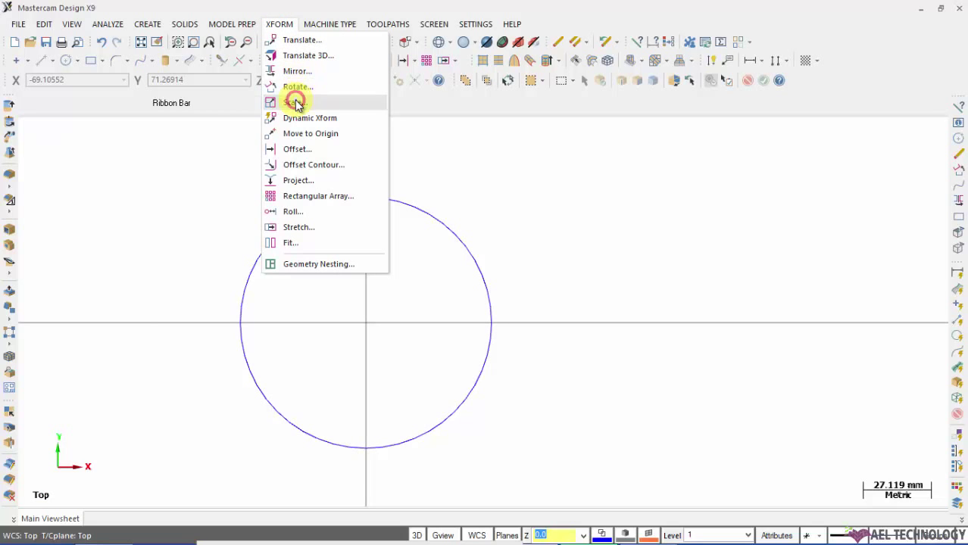
left_click(295, 103)
scroll(705, 261, "down", 3)
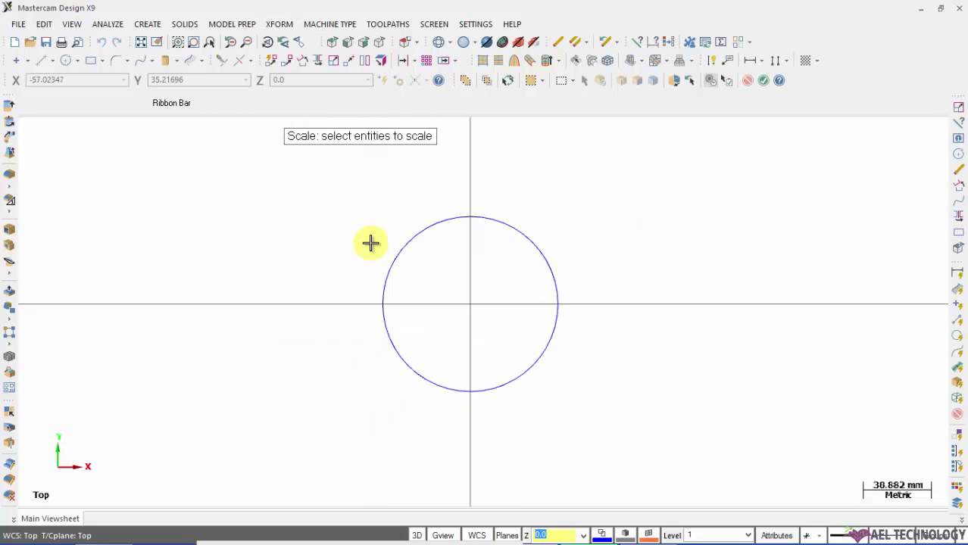
scroll(370, 243, "up", 1)
left_click(535, 212)
key("Return")
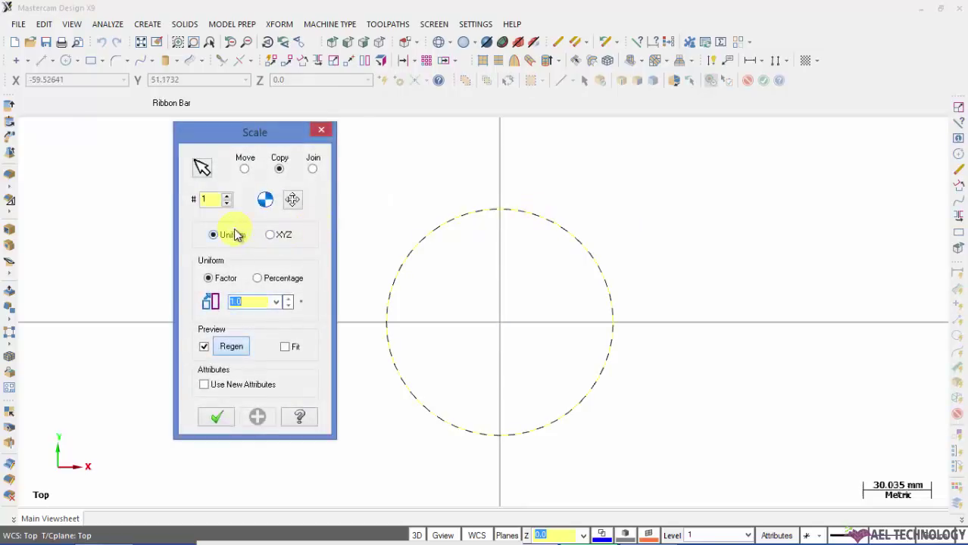
left_click(252, 302)
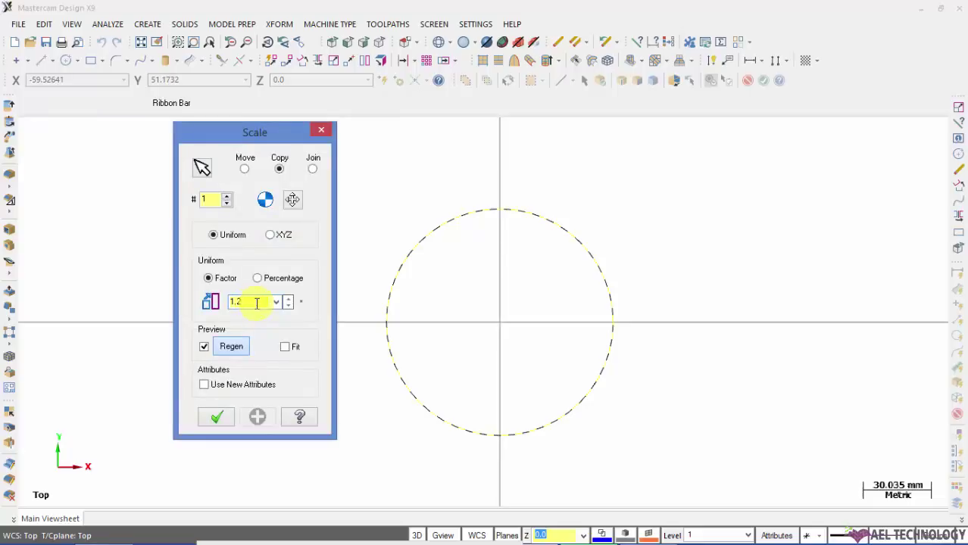
left_click(293, 199)
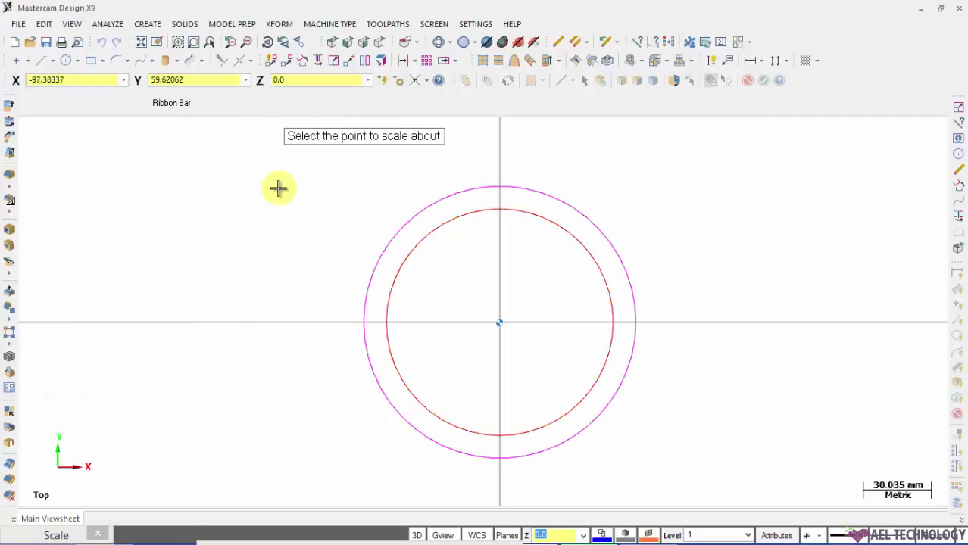
type("0")
key("Return")
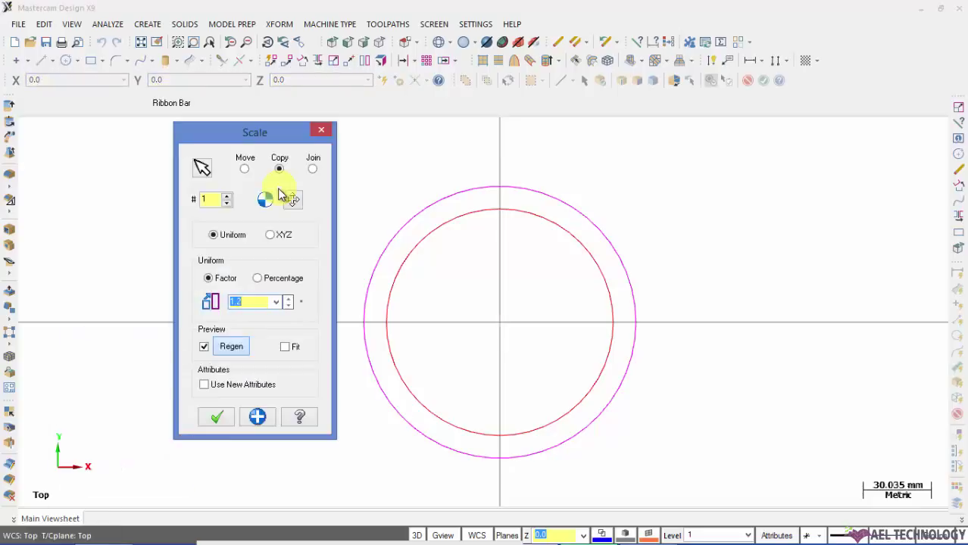
left_click(258, 279)
left_click(272, 234)
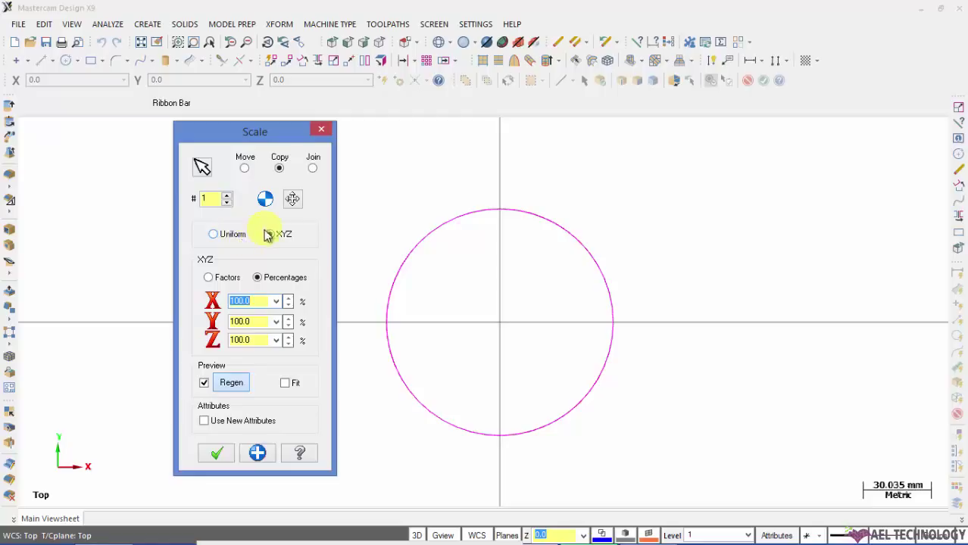
Switch to factors and create a circle copy scaled X 1.2, Y 1.4
left_click(215, 278)
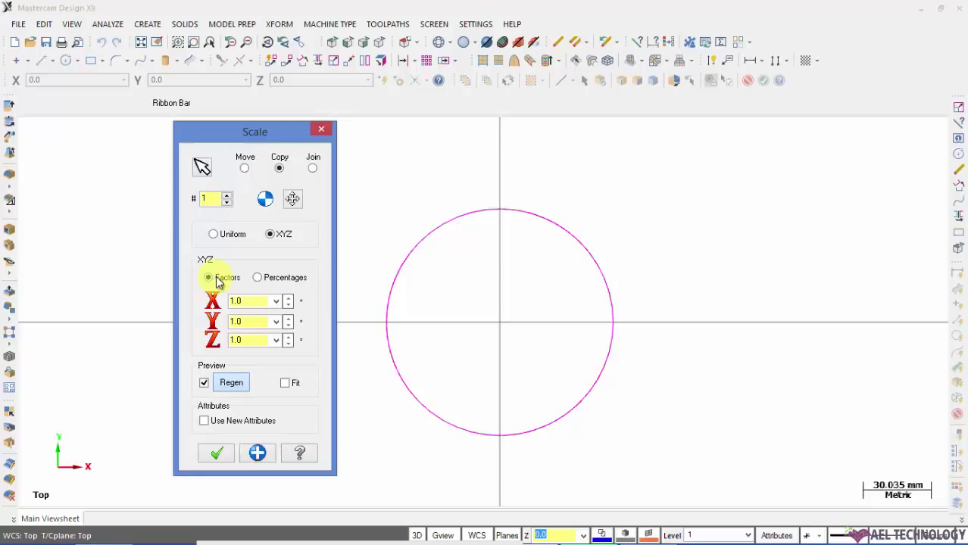
left_click(258, 301)
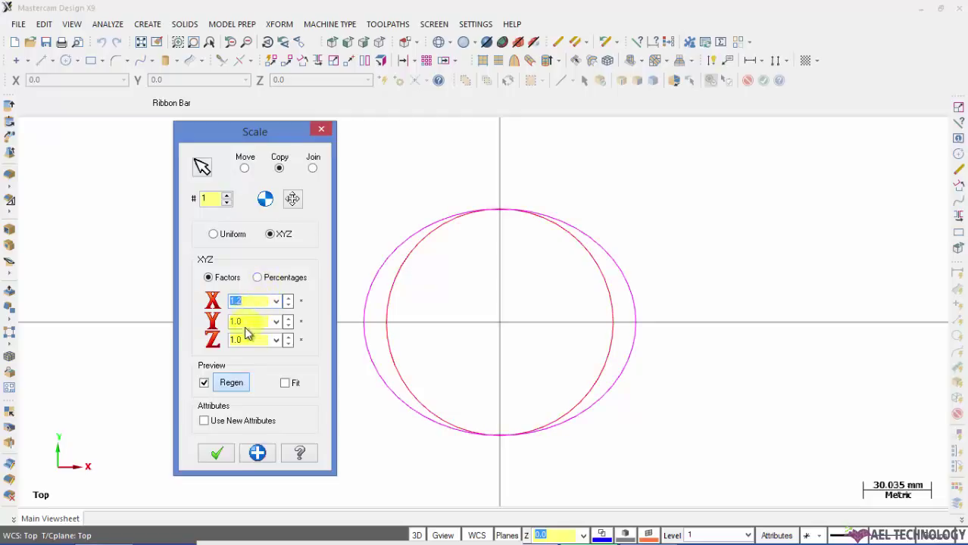
left_click(246, 323)
key("Return")
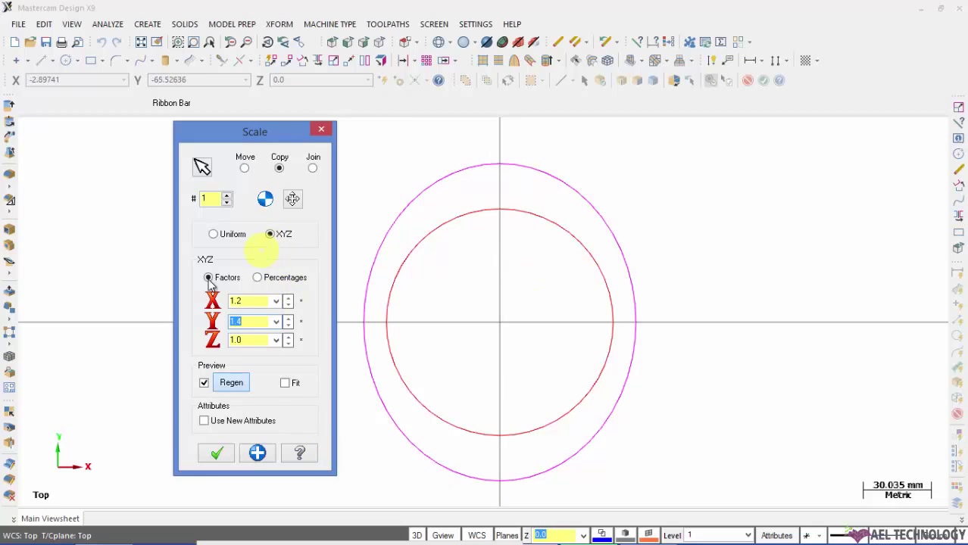
left_click(218, 453)
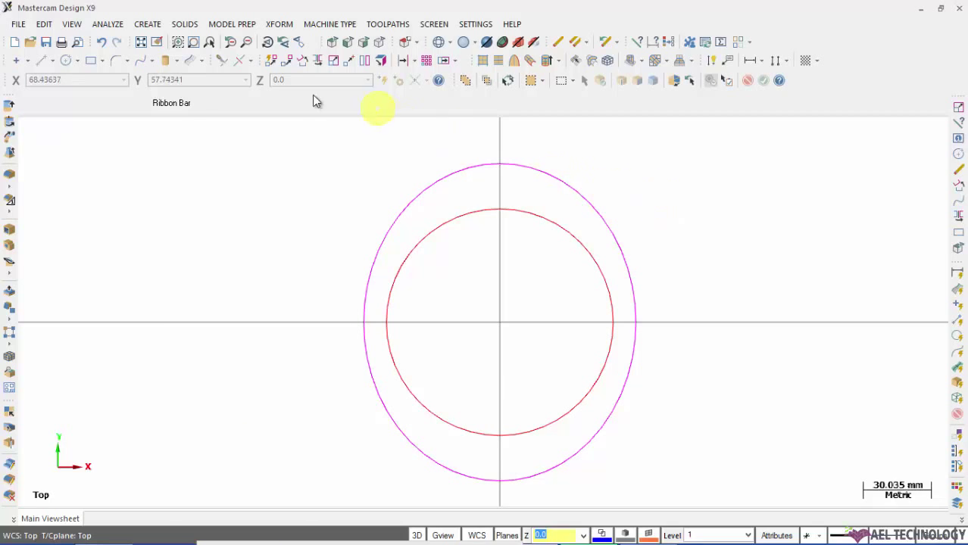
Start opening a file and discard the current drawing's changes
left_click(279, 23)
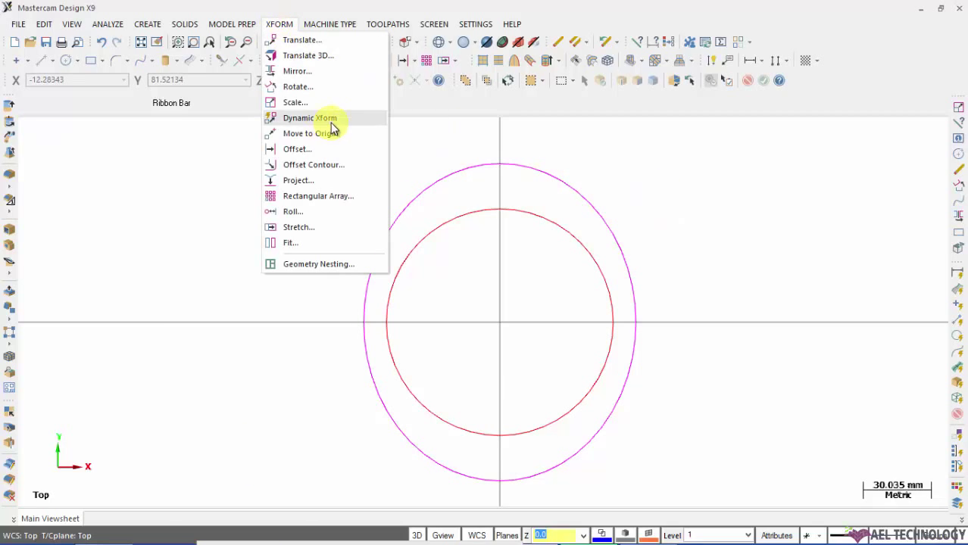
left_click(737, 156)
left_click(25, 28)
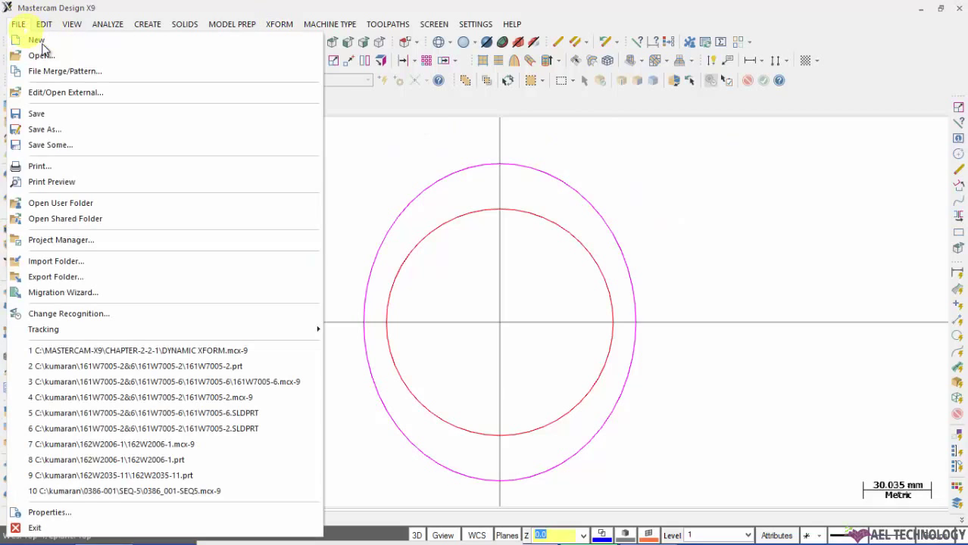
left_click(42, 53)
left_click(525, 304)
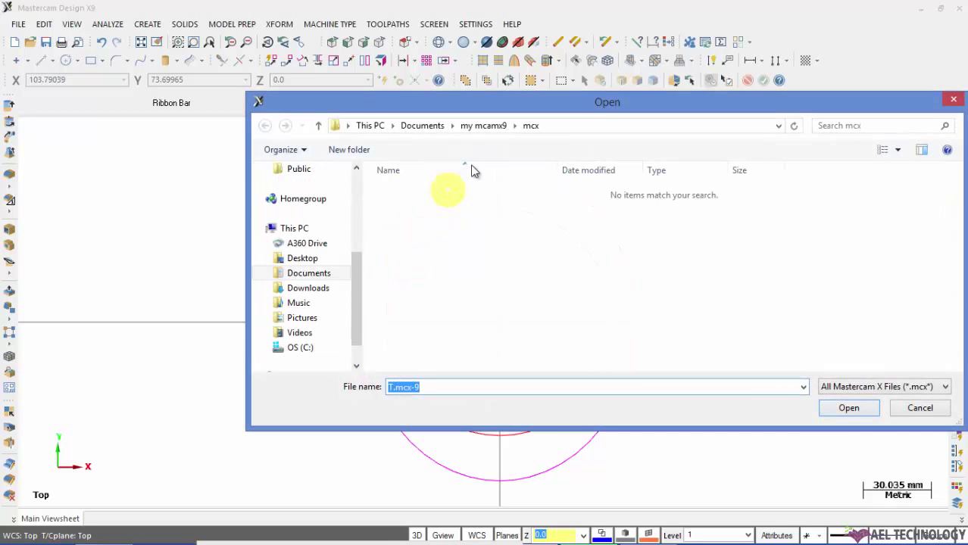
Open DYNAMIC XFORM.mcx-9 from C:\MASTERCAM-X9\CHAPTER-2-2-1
left_click(306, 350)
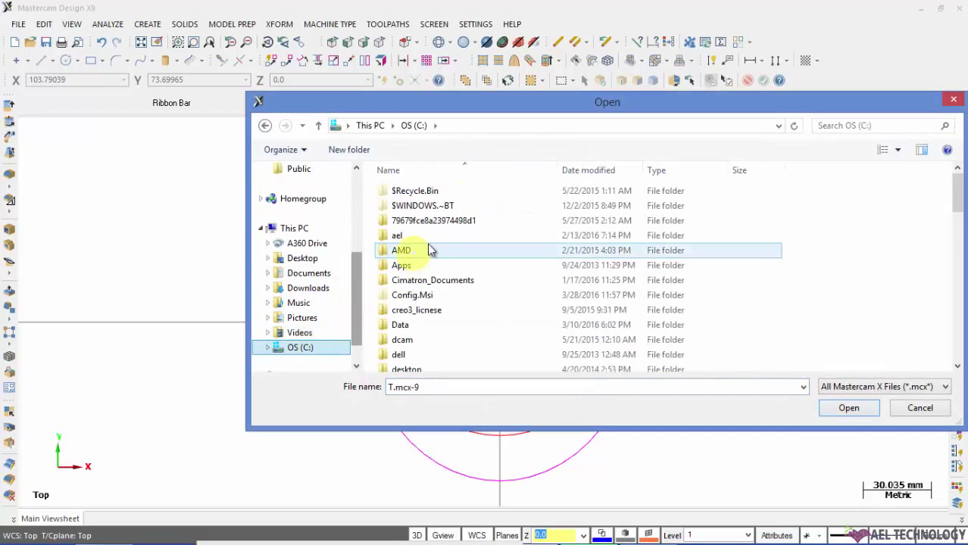
left_click(434, 282)
scroll(481, 225, "down", 5)
double_click(438, 201)
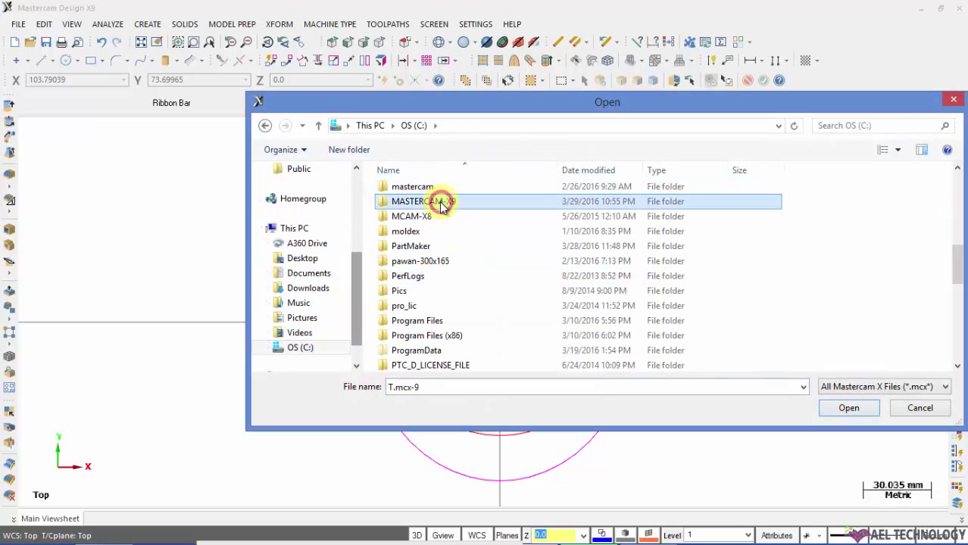
left_click(427, 251)
double_click(427, 251)
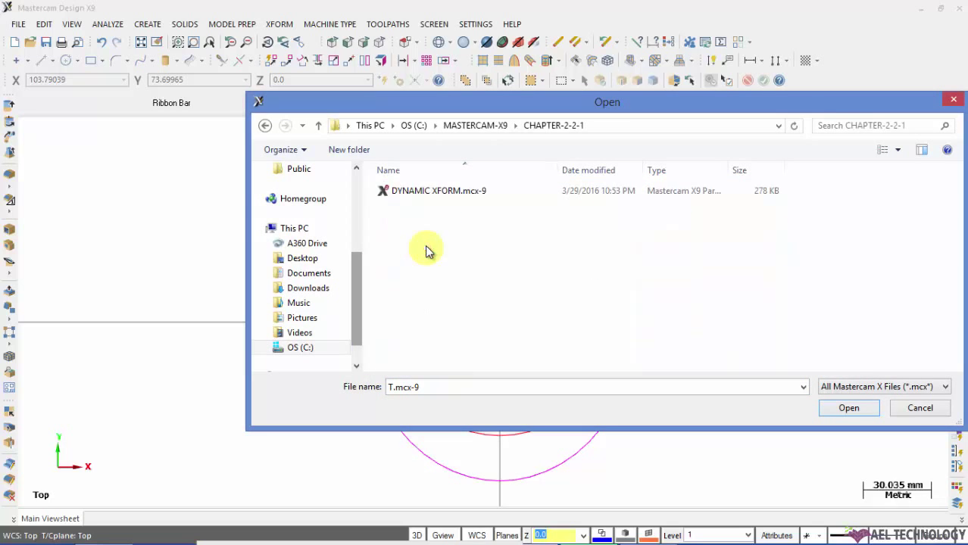
left_click(436, 192)
left_click(845, 409)
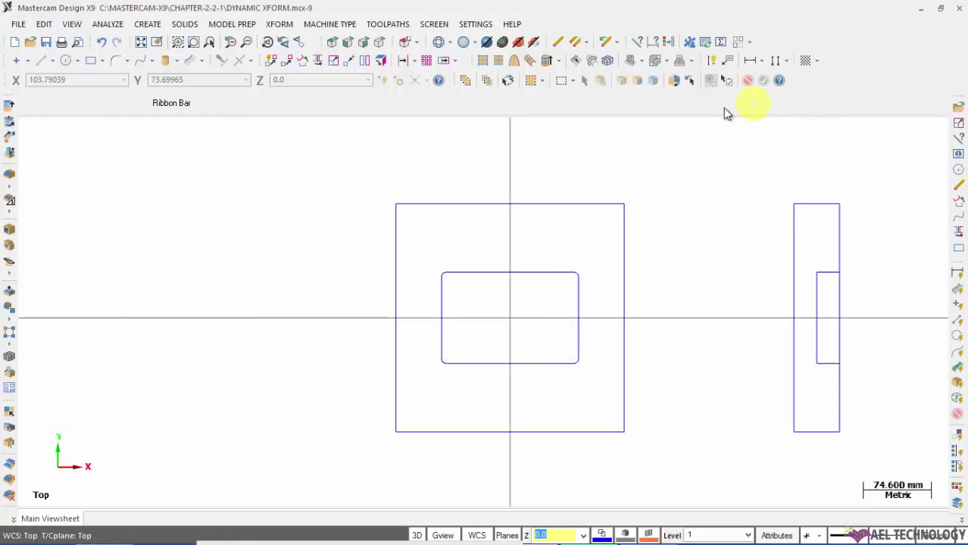
Tilt the view to 3-D and window-select the small right-hand profile for Dynamic Xform
scroll(657, 182, "down", 1)
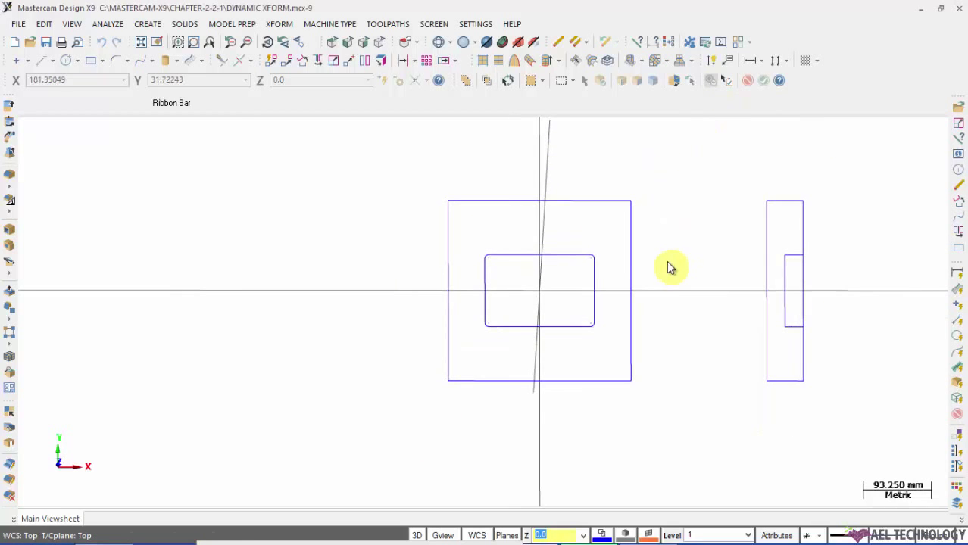
middle_click_drag(679, 289, 780, 284)
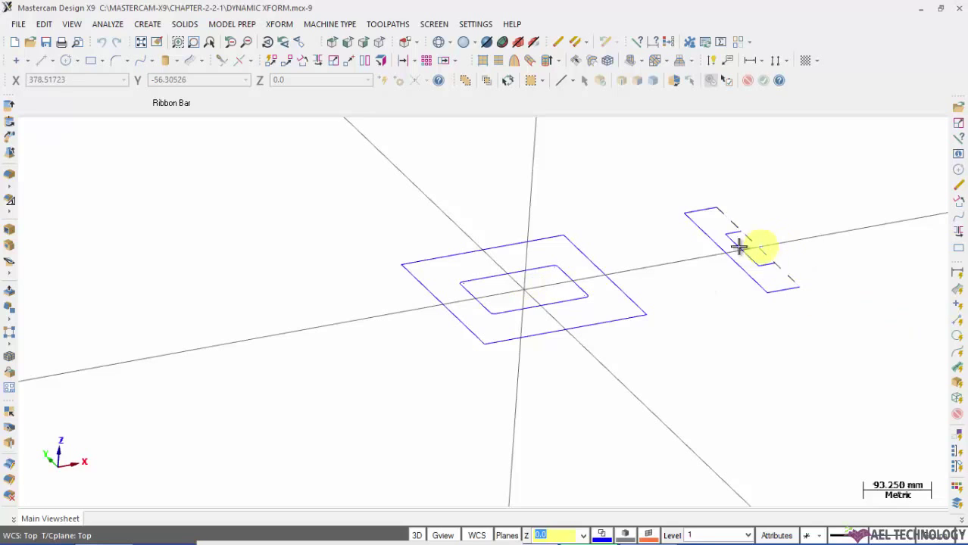
left_click(280, 24)
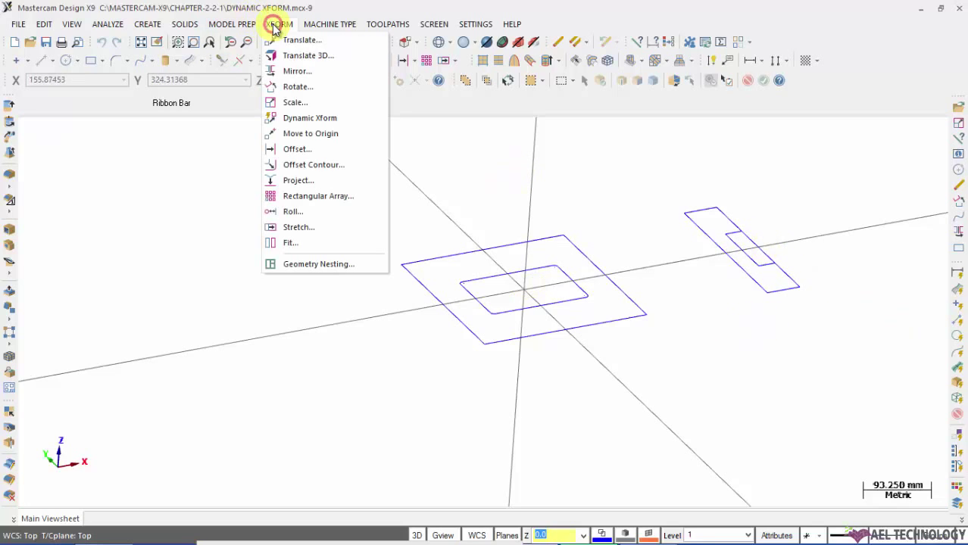
left_click(307, 119)
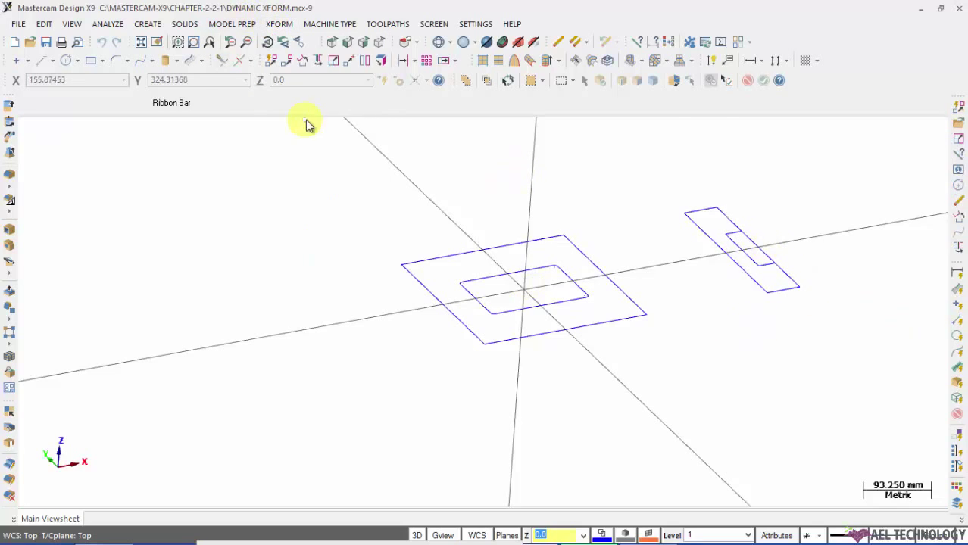
scroll(825, 259, "down", 1)
scroll(828, 250, "up", 2)
scroll(825, 247, "up", 2)
scroll(721, 201, "down", 1)
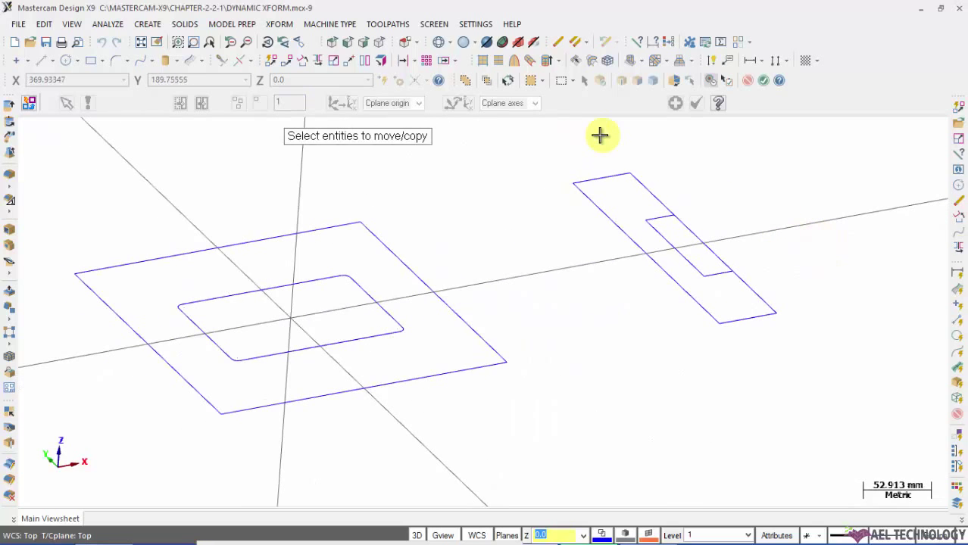
left_click_drag(546, 140, 807, 359)
key("Return")
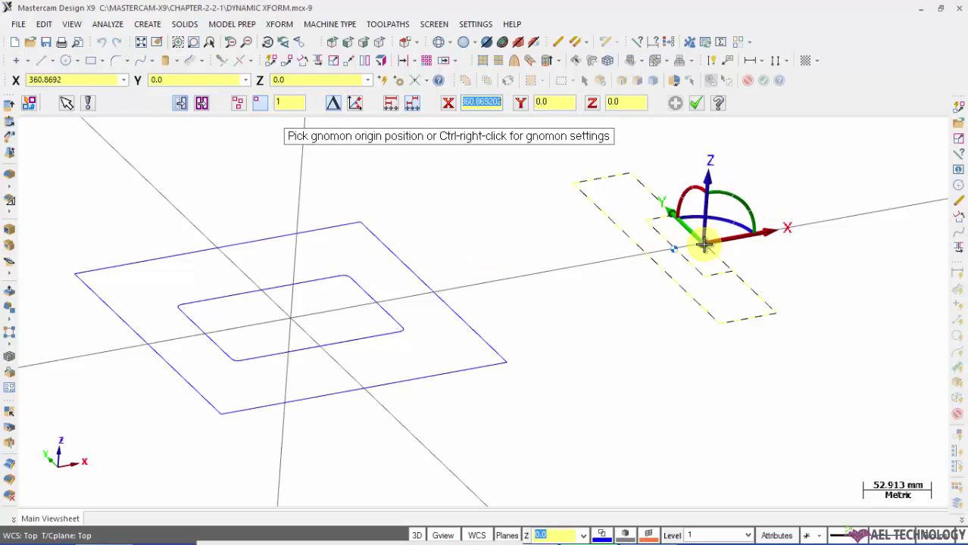
Place the gnomon origin on the profile and test sliding along the X axis
left_click(704, 244)
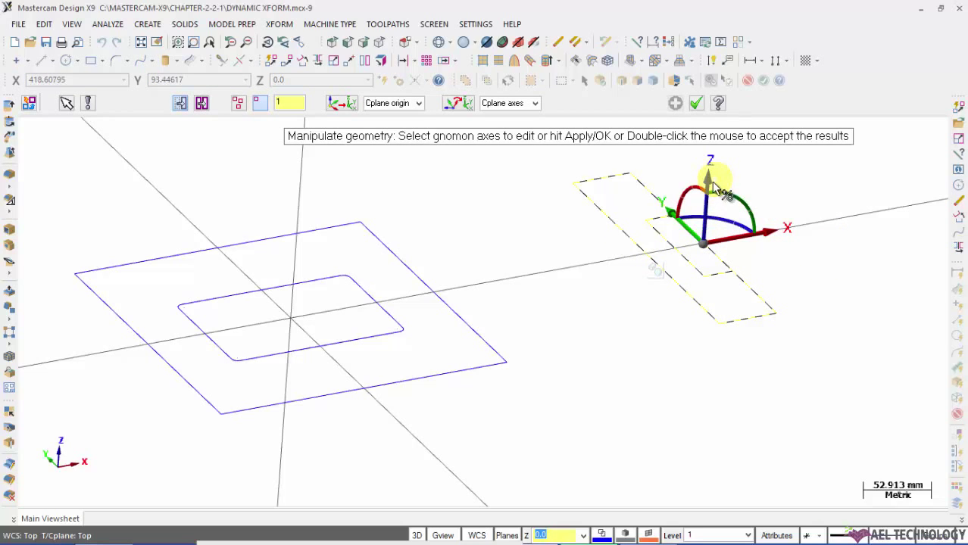
left_click(727, 243)
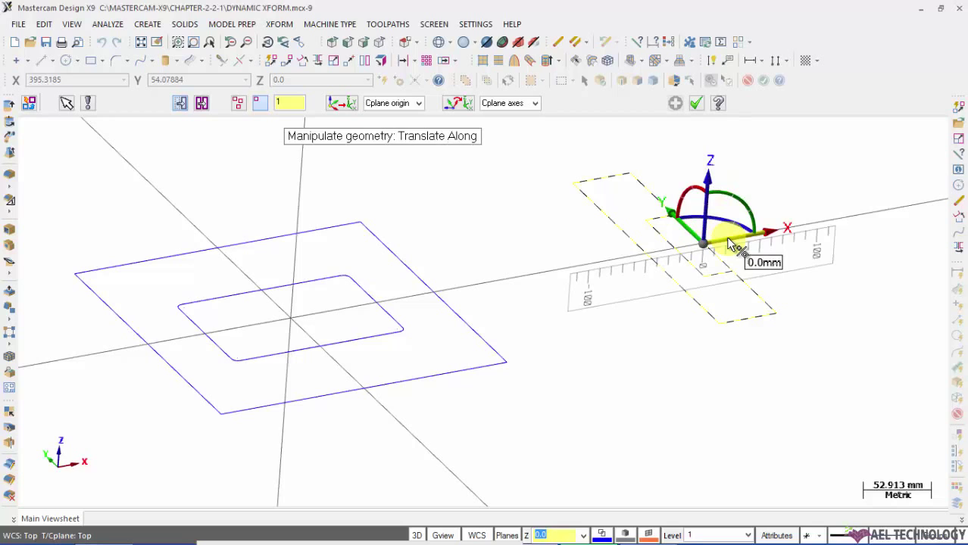
left_click(731, 243)
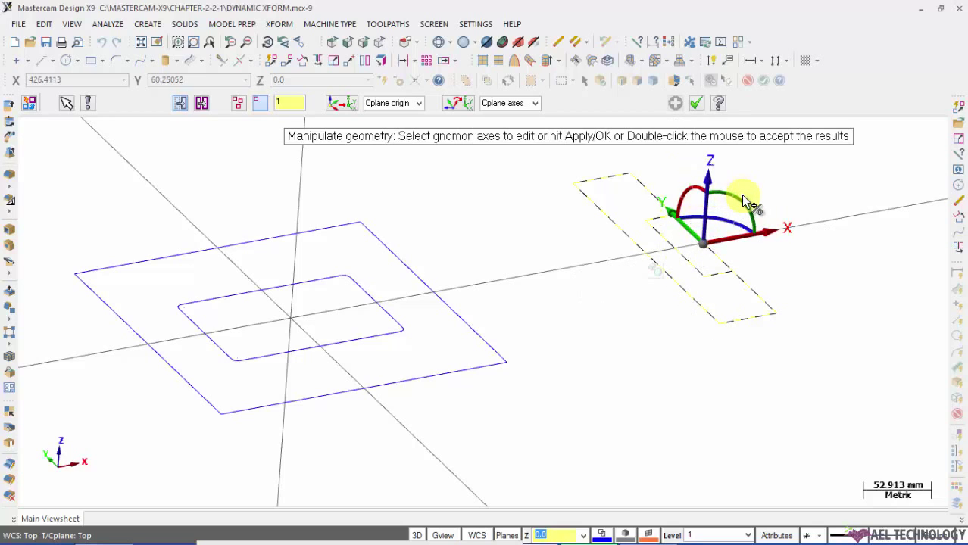
left_click(764, 236)
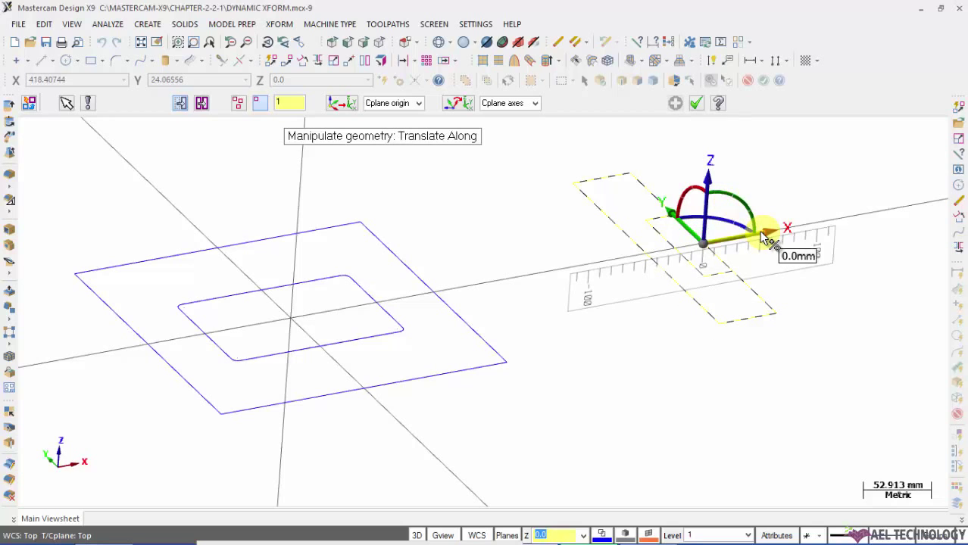
left_click(746, 244)
left_click(734, 242)
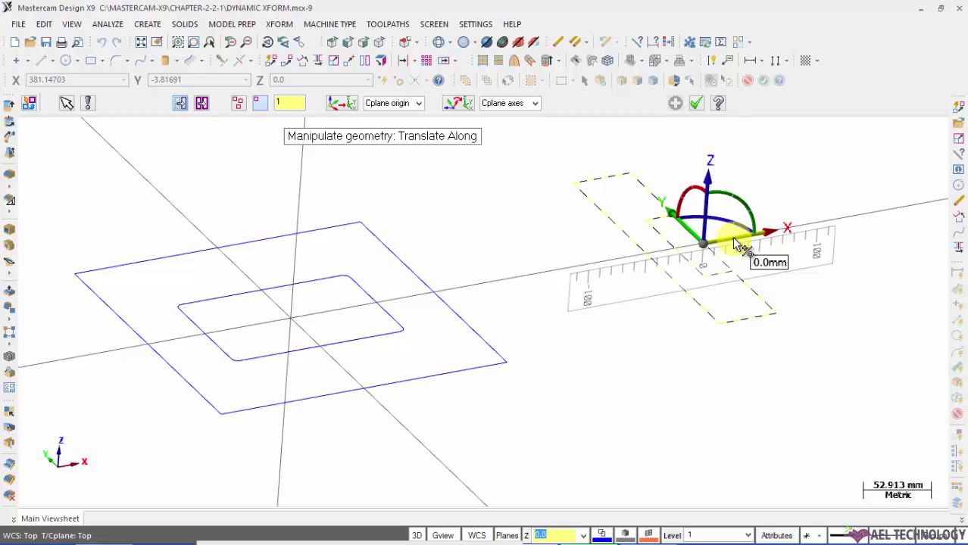
left_click(700, 244)
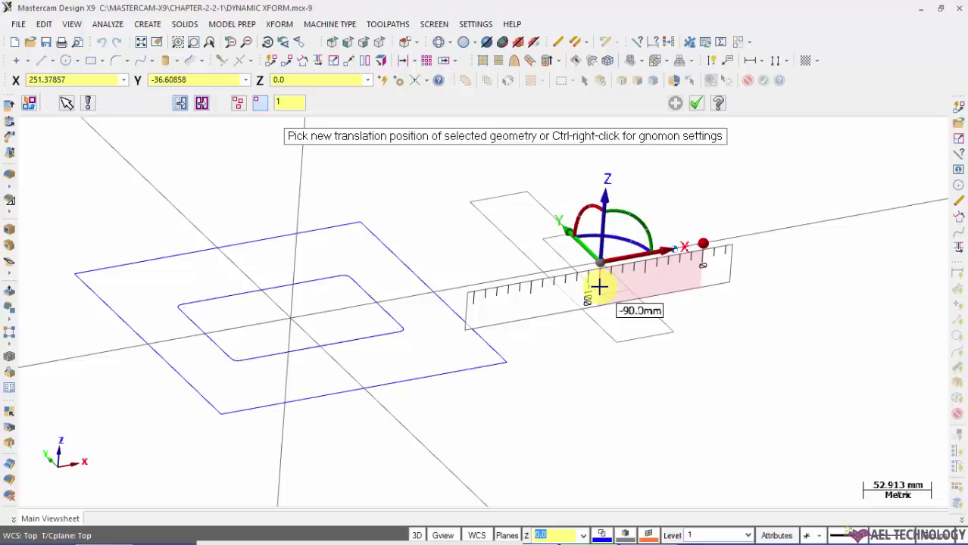
Enter a trial X offset, then clear it and leave the profile at its original spot
type("9")
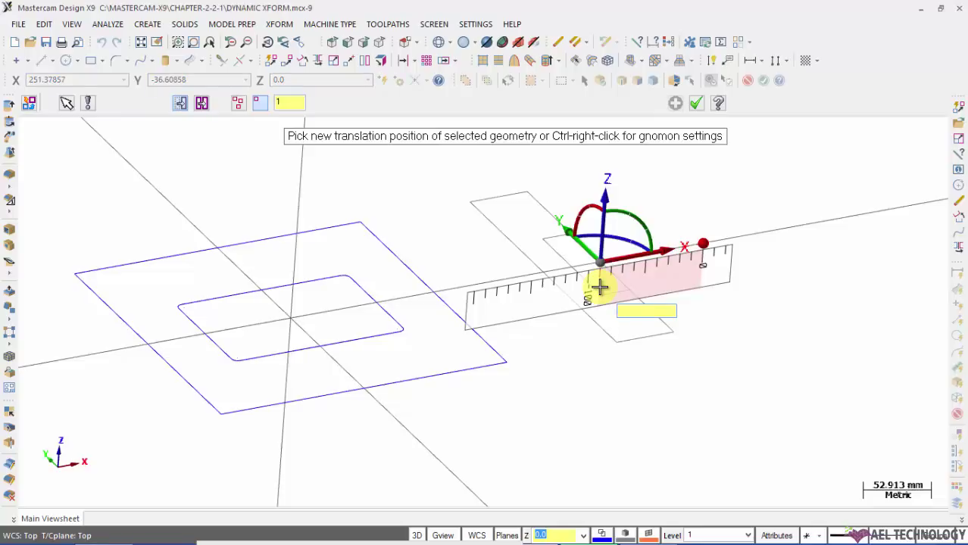
type("00")
key("Return")
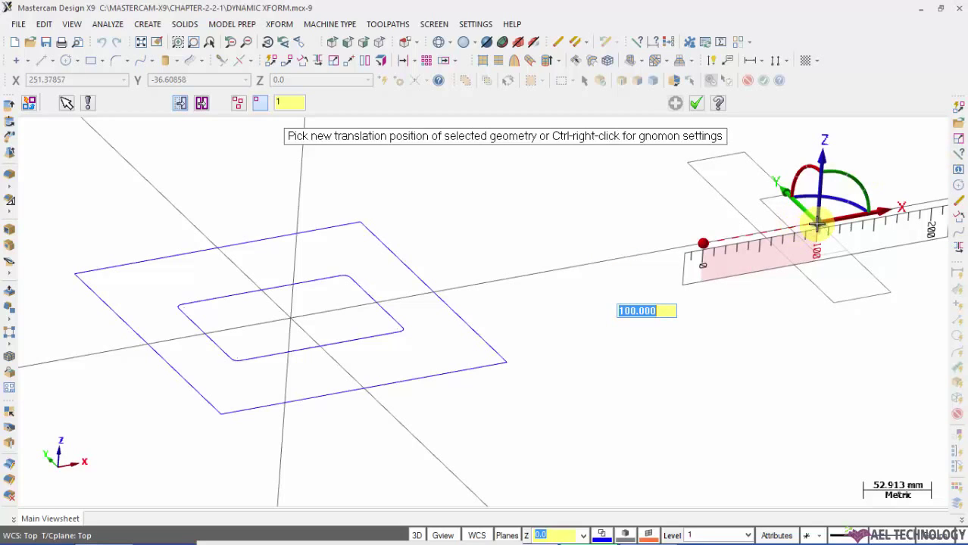
key("BackSpace")
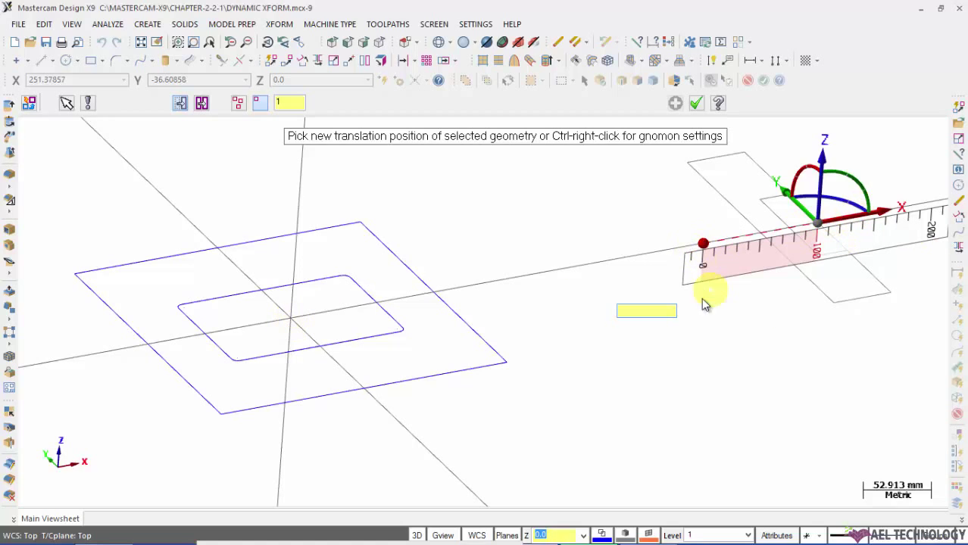
left_click(730, 326)
Slide the profile -360.8692 mm along X so its anchor snaps to the origin
left_click(724, 246)
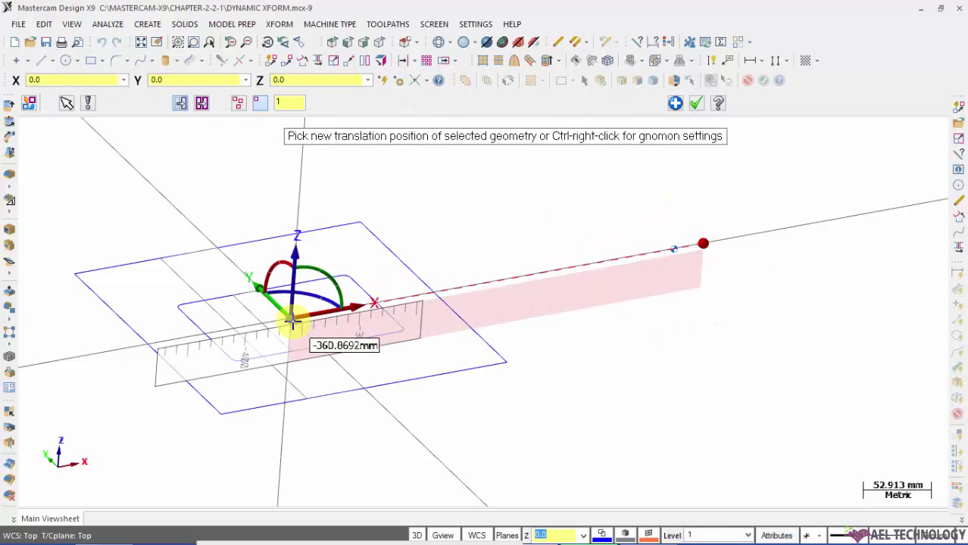
left_click(292, 322)
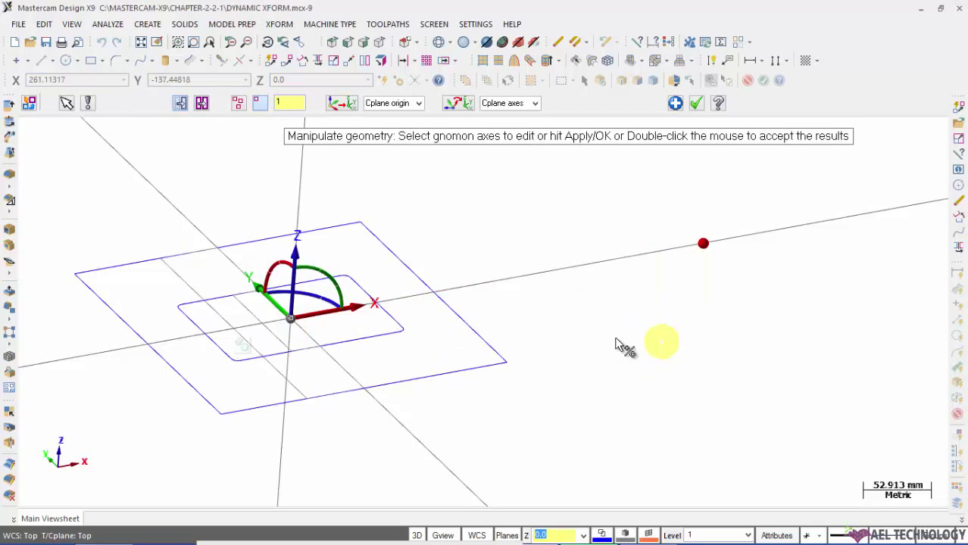
scroll(252, 335, "down", 1)
scroll(254, 326, "up", 4)
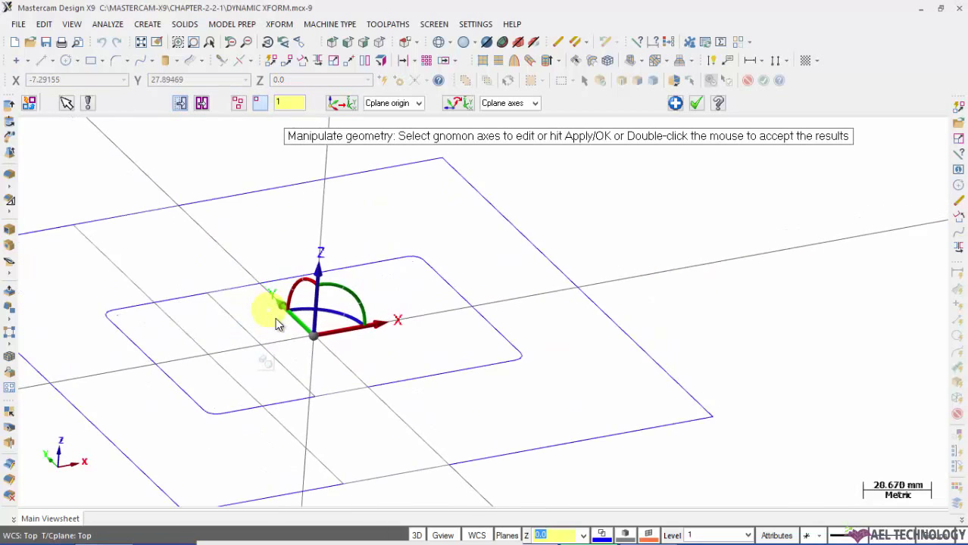
scroll(280, 318, "down", 2)
Try the Y slide and rotation handles without changing the profile's position
left_click(287, 317)
scroll(292, 322, "down", 1)
left_click(412, 295)
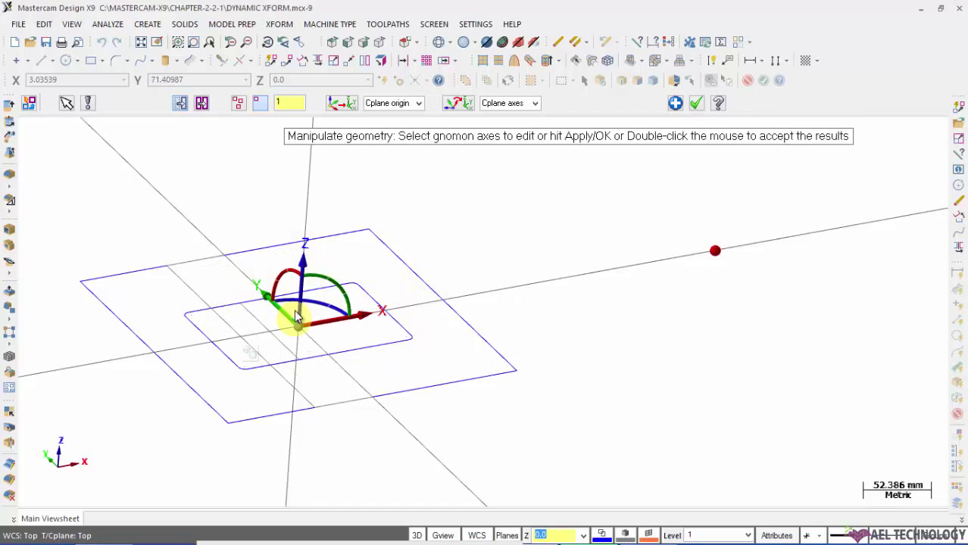
left_click(347, 291)
left_click(346, 292)
scroll(350, 272, "down", 4)
scroll(359, 261, "down", 4)
scroll(375, 247, "up", 6)
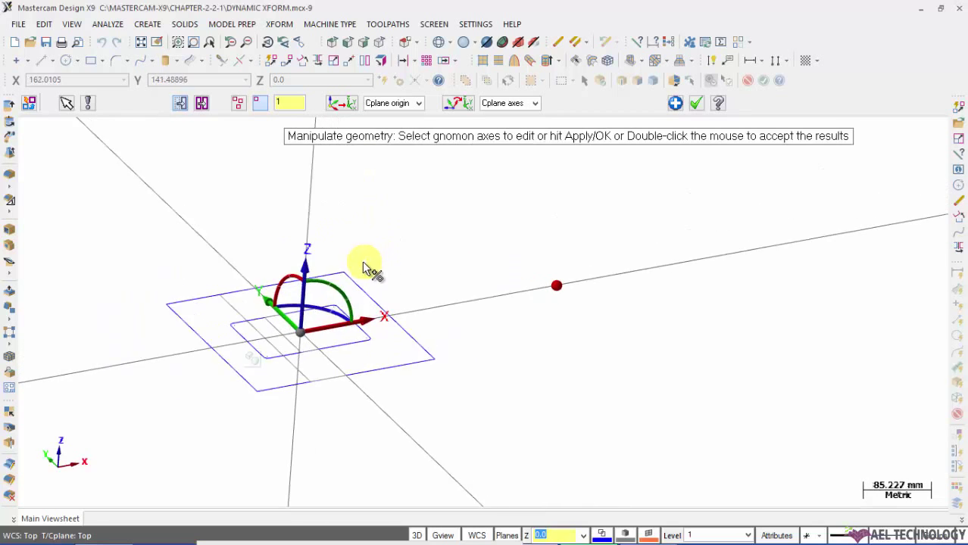
Rotate the profile -90° about the gnomon, repeat on a second axis, and accept
left_click(324, 312)
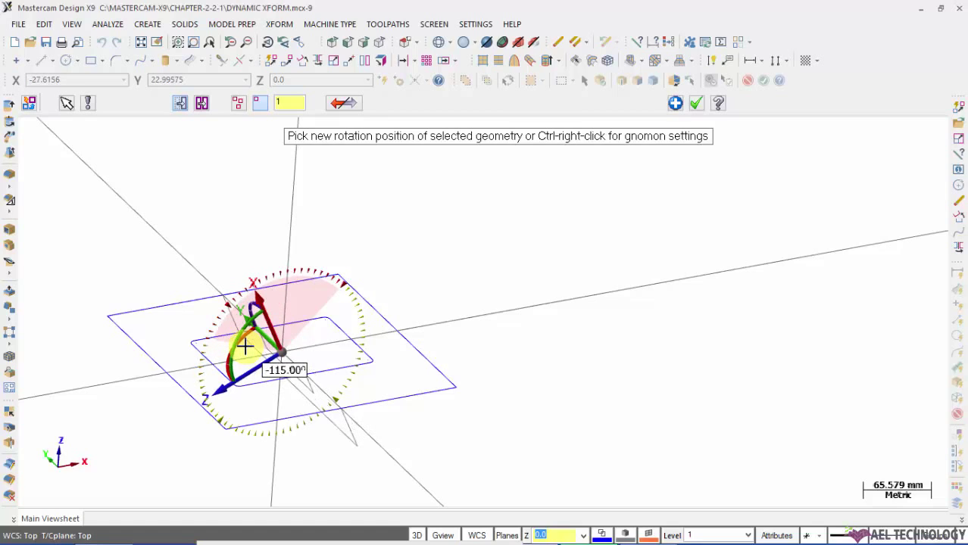
type("90")
key("Return")
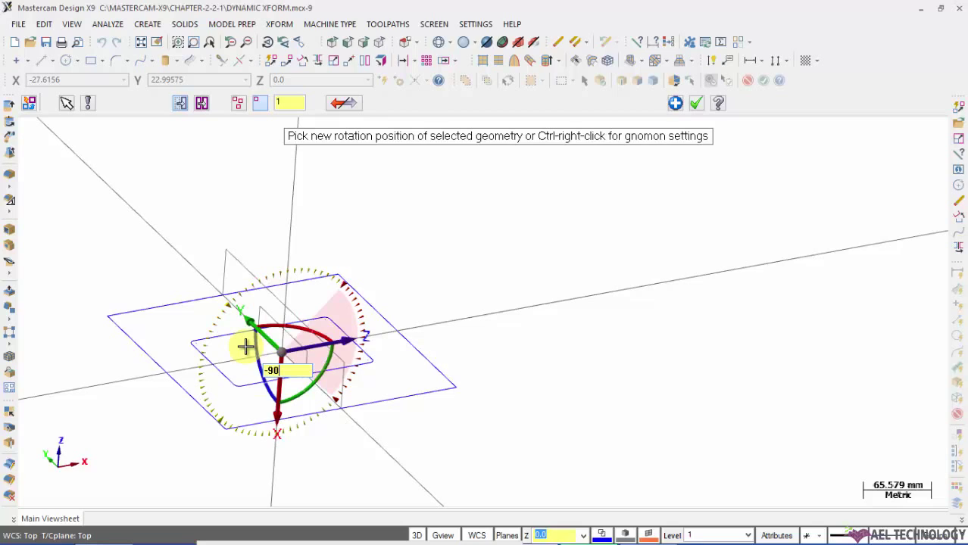
key("Return")
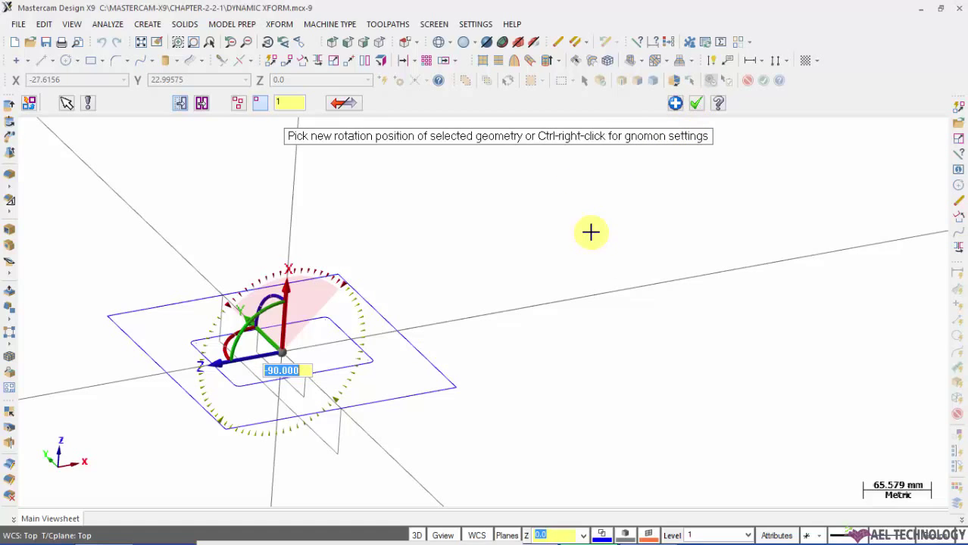
left_click(442, 357)
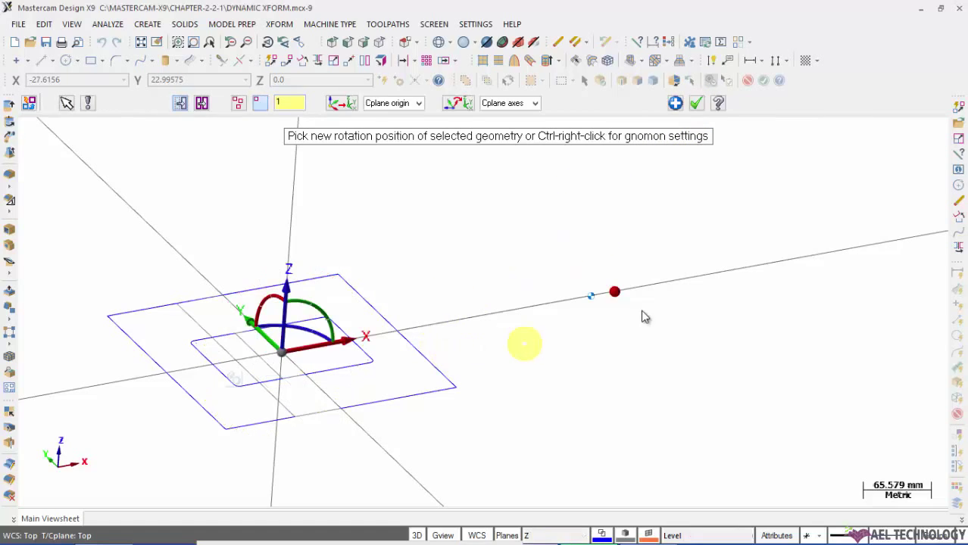
left_click(648, 310)
scroll(212, 333, "up", 4)
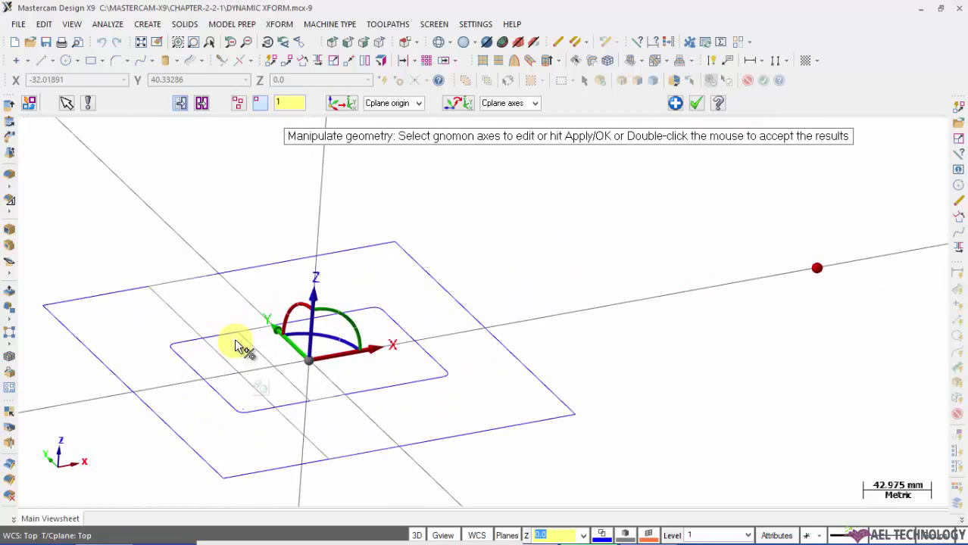
left_click(350, 319)
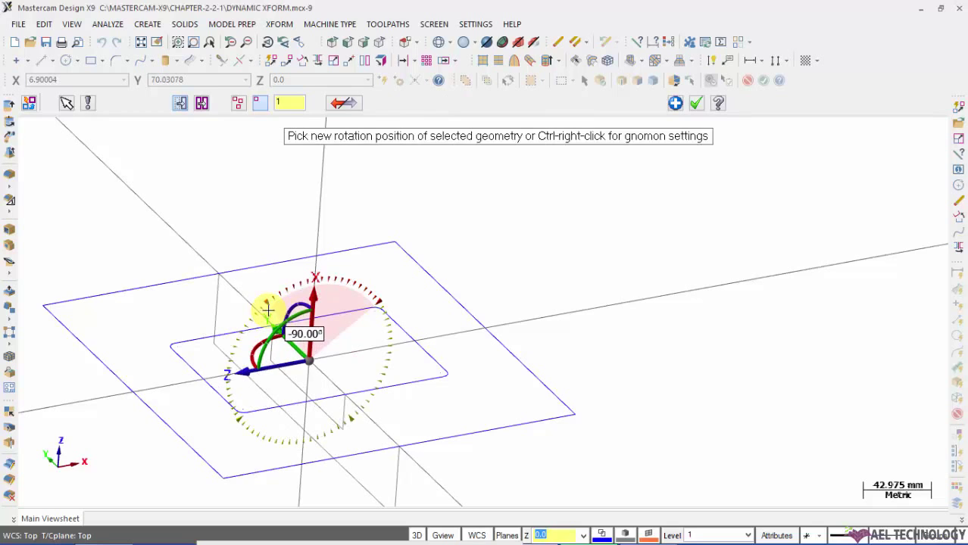
left_click(268, 309)
left_click(695, 104)
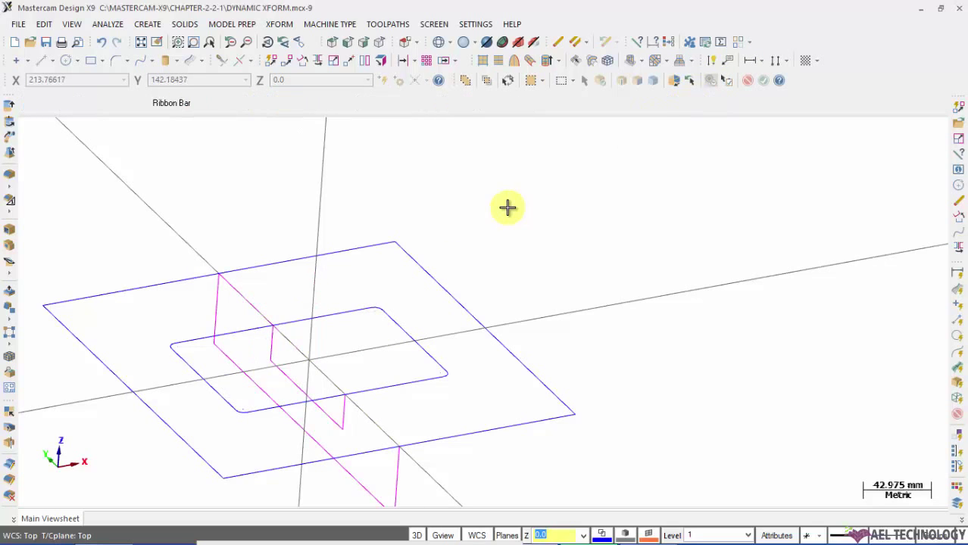
scroll(570, 223, "down", 1)
right_click(437, 179)
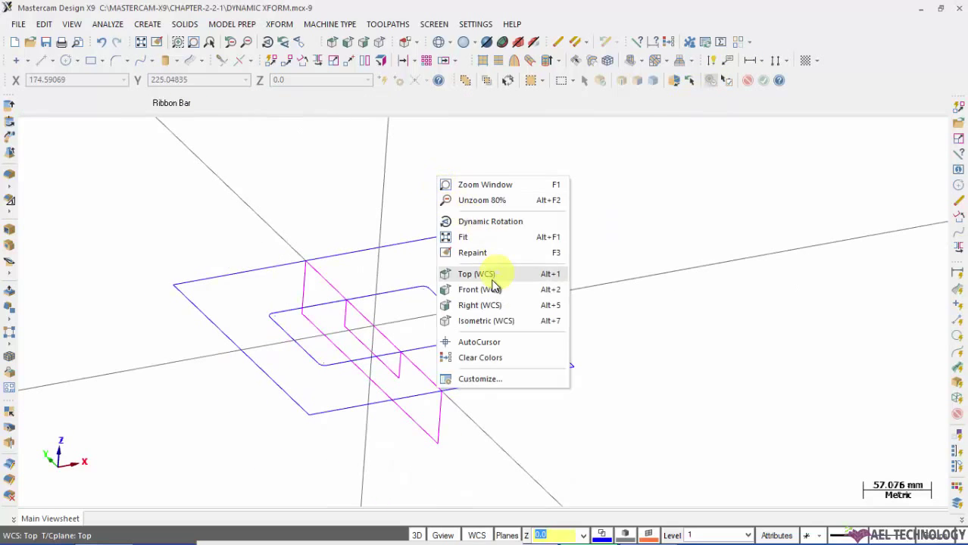
left_click(468, 321)
right_click(485, 160)
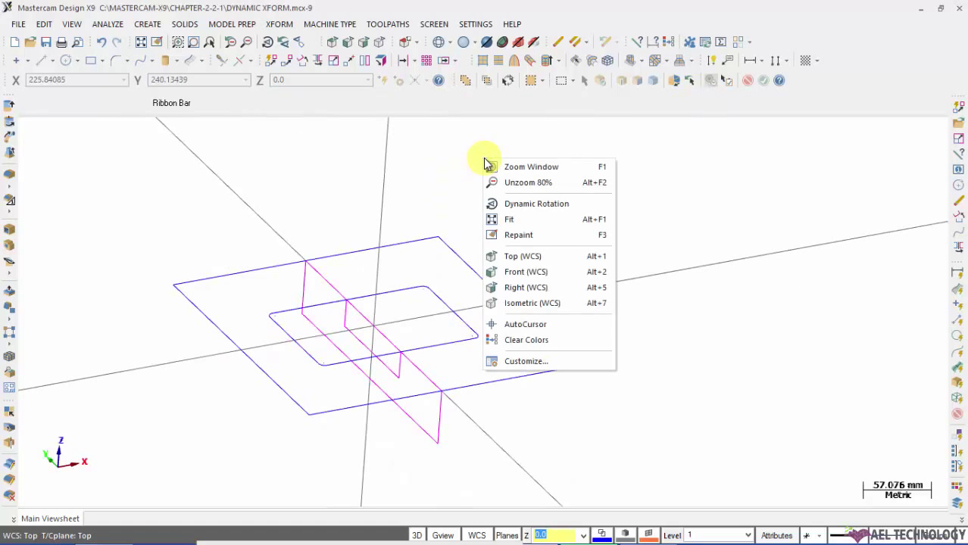
left_click(505, 218)
mouse_move(540, 246)
middle_mouse_down()
mouse_move(544, 225)
mouse_move(543, 252)
middle_mouse_up()
scroll(538, 255, "down", 2)
scroll(458, 271, "down", 1)
scroll(873, 197, "down", 2)
scroll(618, 251, "up", 2)
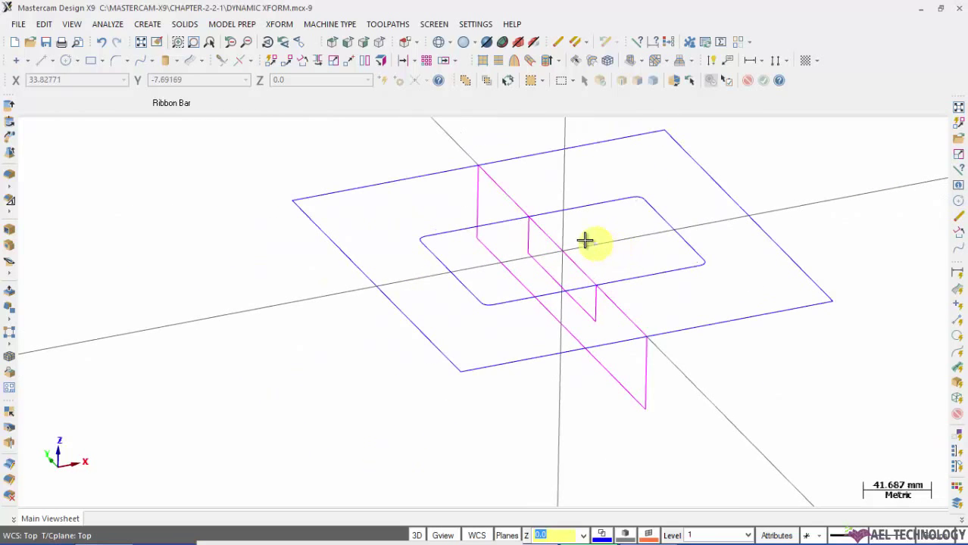